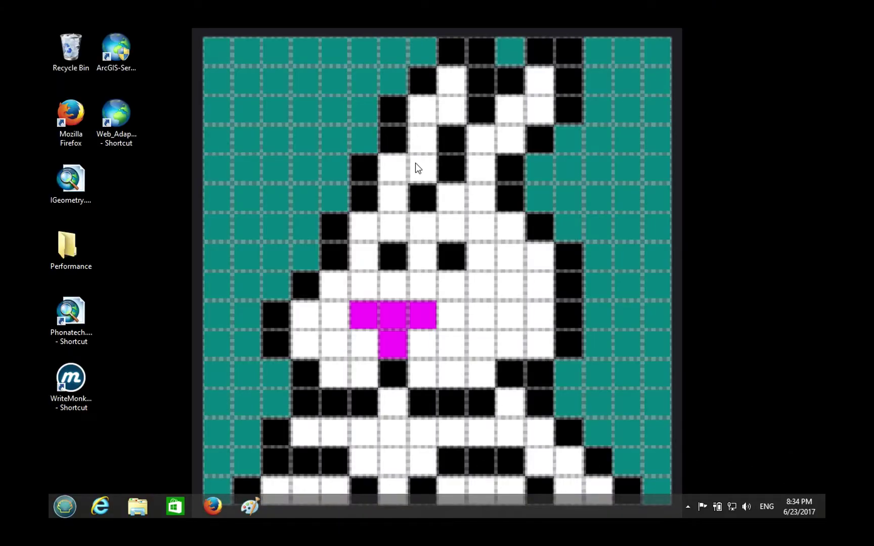
# - Shrink the Paint canvas to about 314×247 pixels
pyautogui.moveTo(437, 4)
pyautogui.click(261, 512)
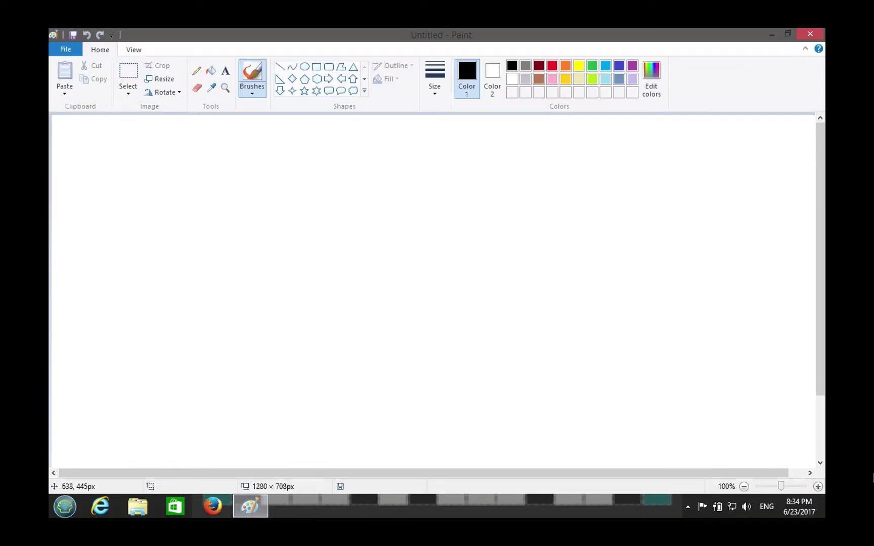
pyautogui.click(820, 462)
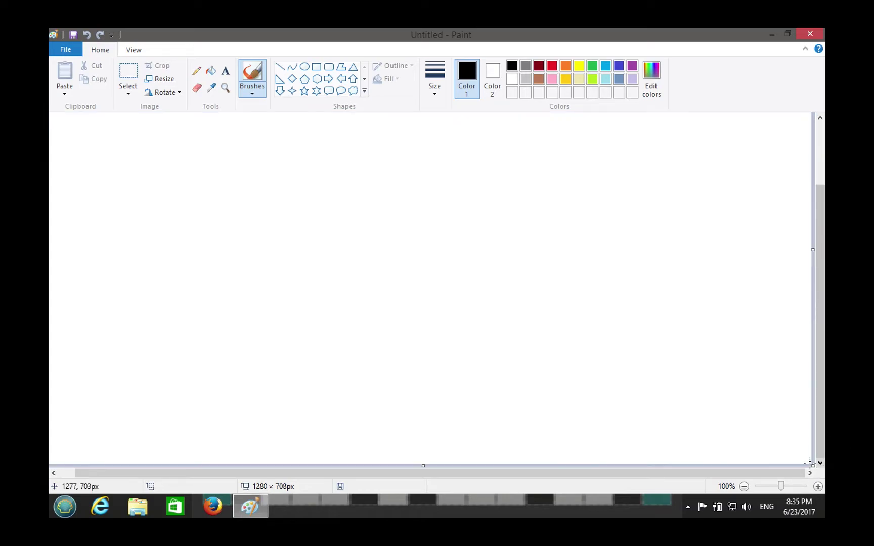
pyautogui.moveTo(813, 464); pyautogui.dragTo(243, 266)
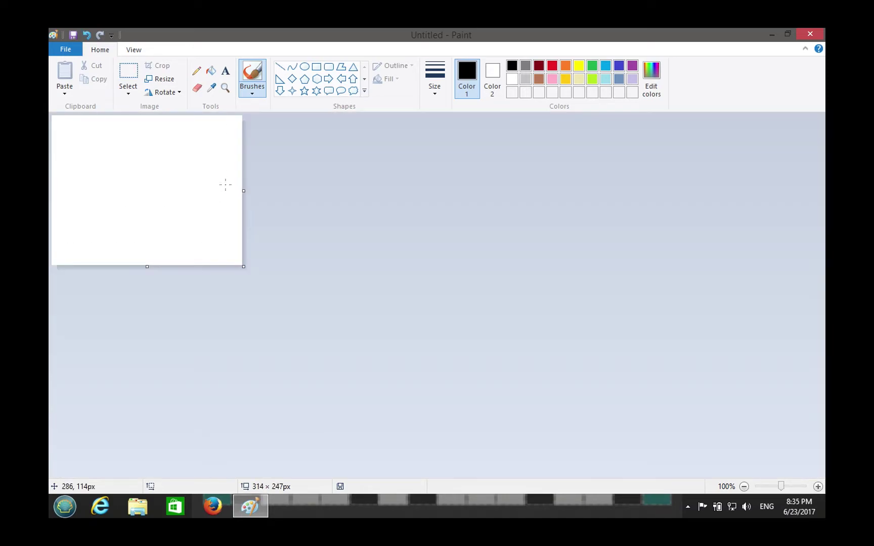
pyautogui.press('XF86AudioLowerVolume')
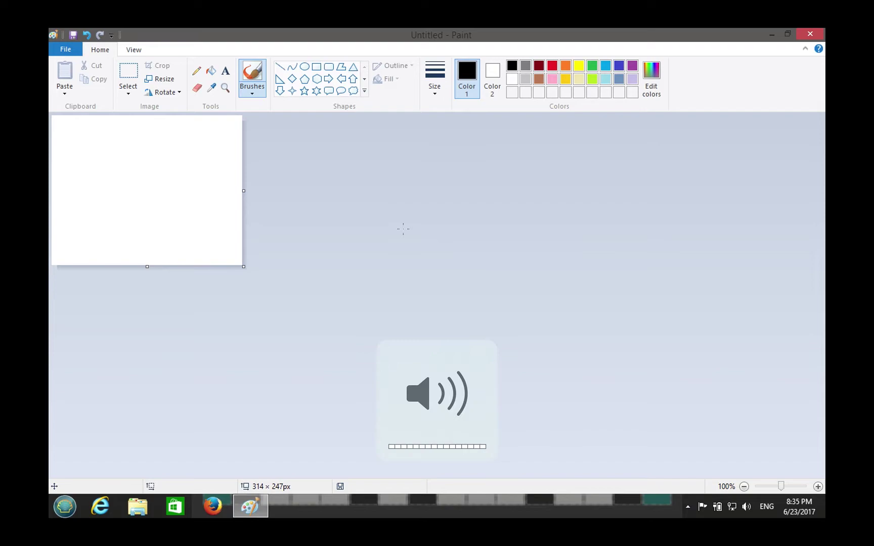
# - Draw three black rectangles side by side, widening the canvas to 554 pixels
pyautogui.click(316, 69)
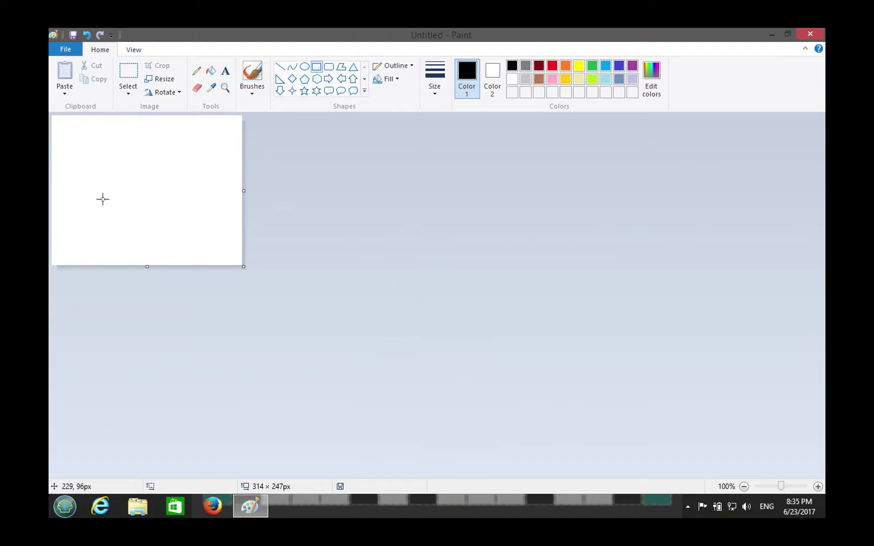
pyautogui.moveTo(76, 162)
pyautogui.mouseDown()
pyautogui.moveTo(162, 213)
pyautogui.moveTo(157, 207)
pyautogui.mouseUp()
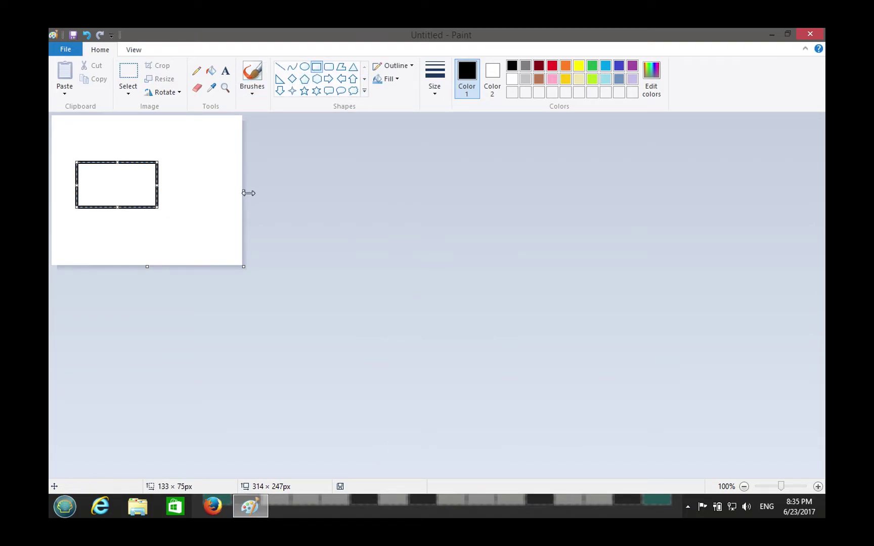
pyautogui.moveTo(243, 190); pyautogui.dragTo(388, 191)
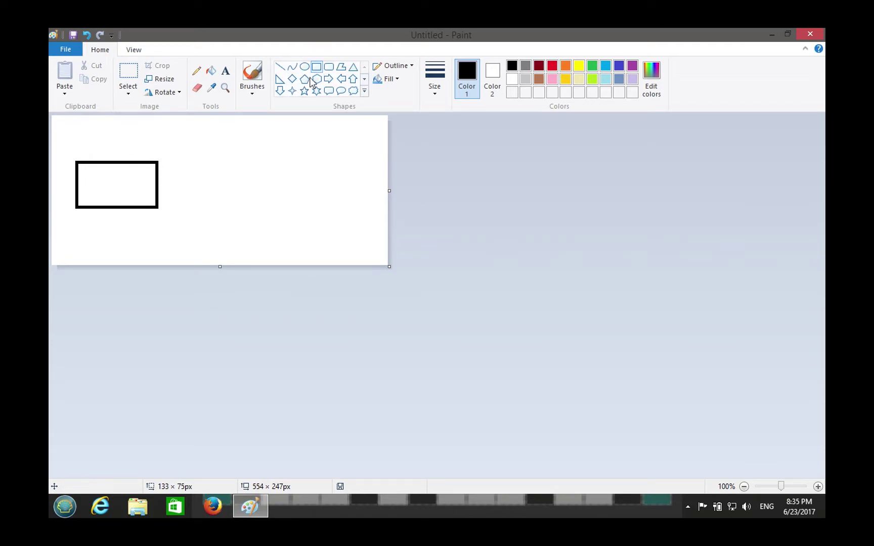
pyautogui.moveTo(170, 161); pyautogui.dragTo(251, 208)
pyautogui.moveTo(253, 161); pyautogui.dragTo(341, 209)
pyautogui.click(269, 166)
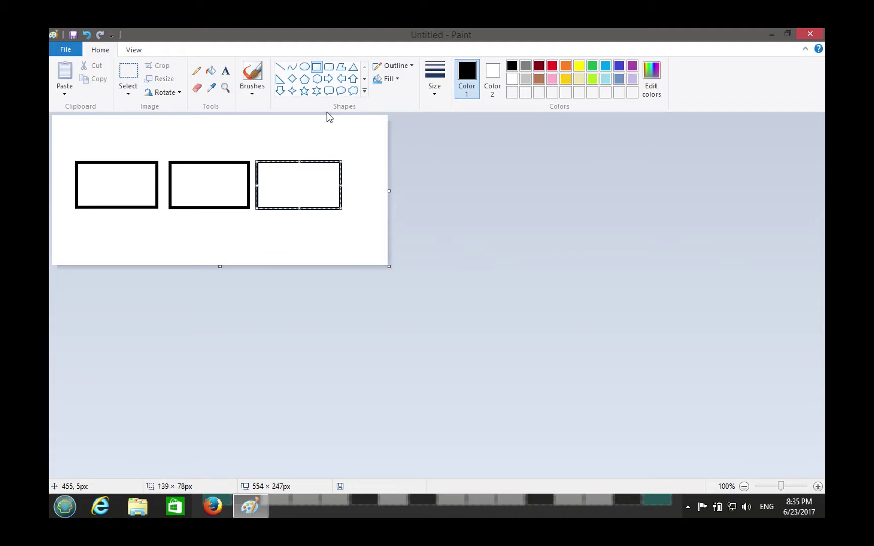
# - Type 6443 in bold 30-pt Courier New inside the first rectangle
pyautogui.click(225, 71)
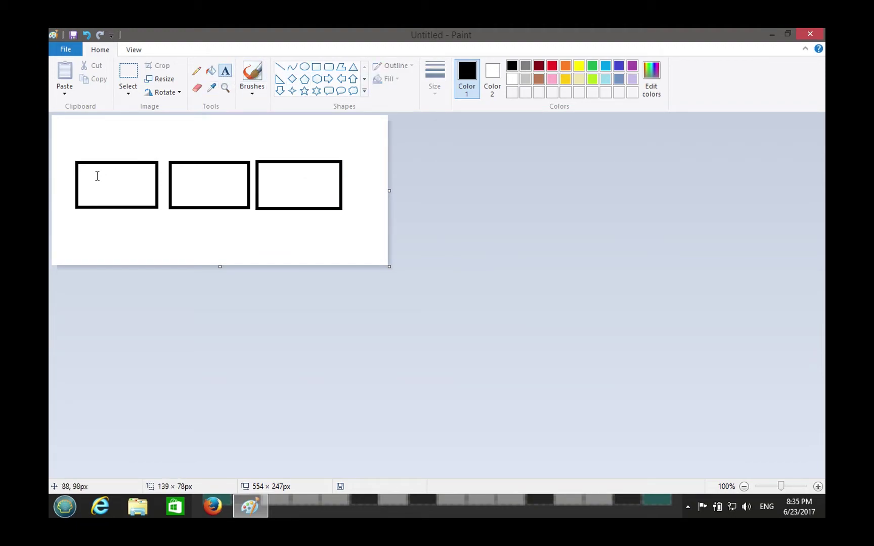
pyautogui.moveTo(91, 178); pyautogui.dragTo(140, 195)
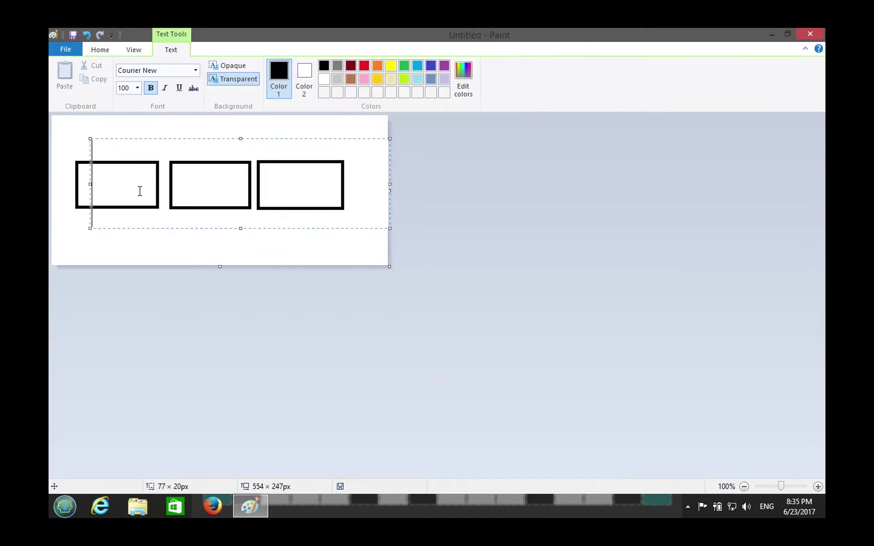
pyautogui.click(127, 87)
pyautogui.write('40')
pyautogui.press('Return')
pyautogui.click(124, 91)
pyautogui.write('30')
pyautogui.press('Return')
pyautogui.click(118, 204)
pyautogui.moveTo(146, 140); pyautogui.dragTo(138, 169)
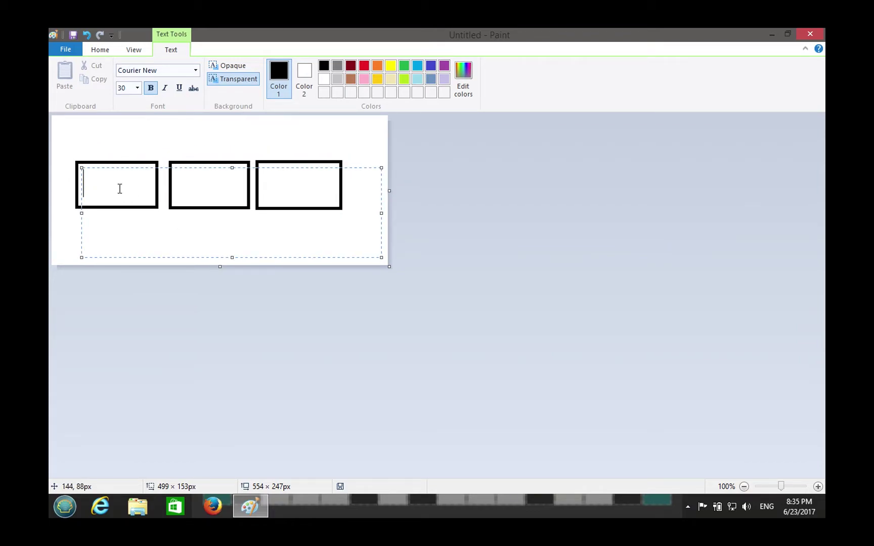
pyautogui.write('6443')
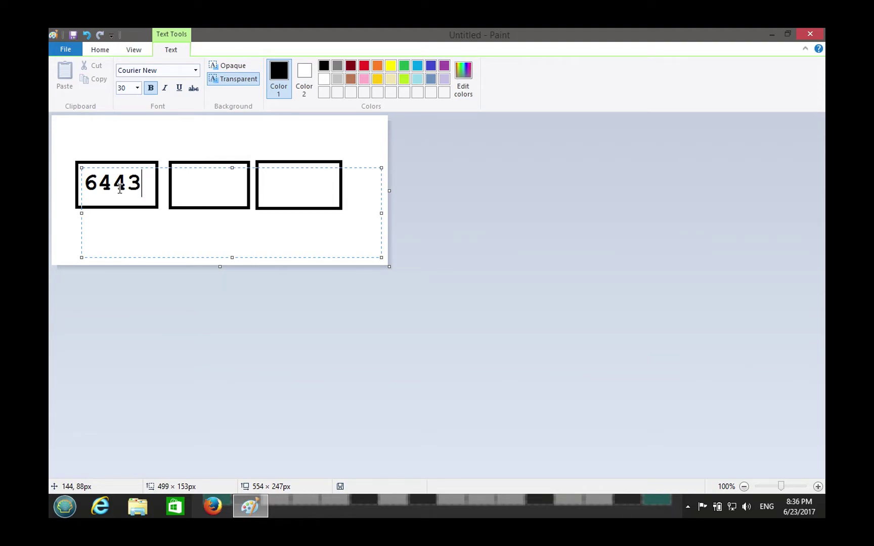
pyautogui.click(143, 154)
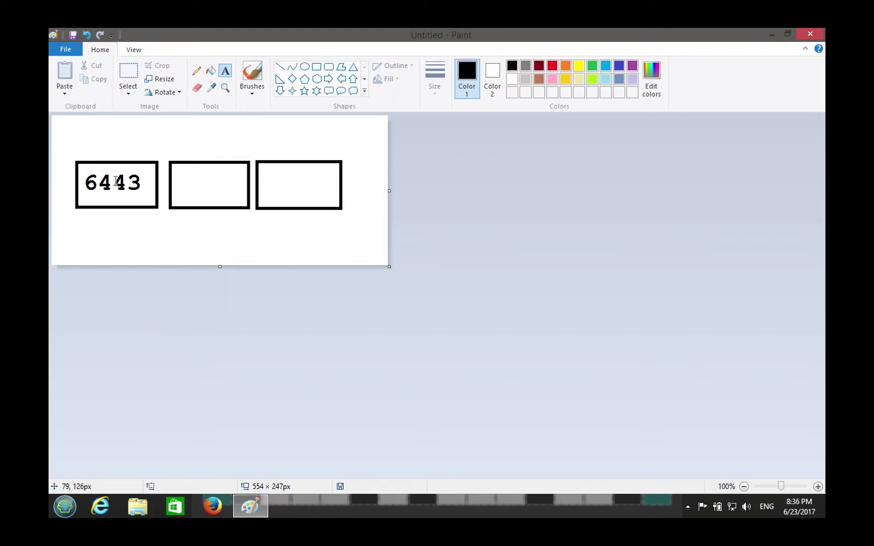
# - Add the same 6443 label inside the second and third rectangles
pyautogui.click(197, 185)
pyautogui.moveTo(177, 170); pyautogui.dragTo(244, 198)
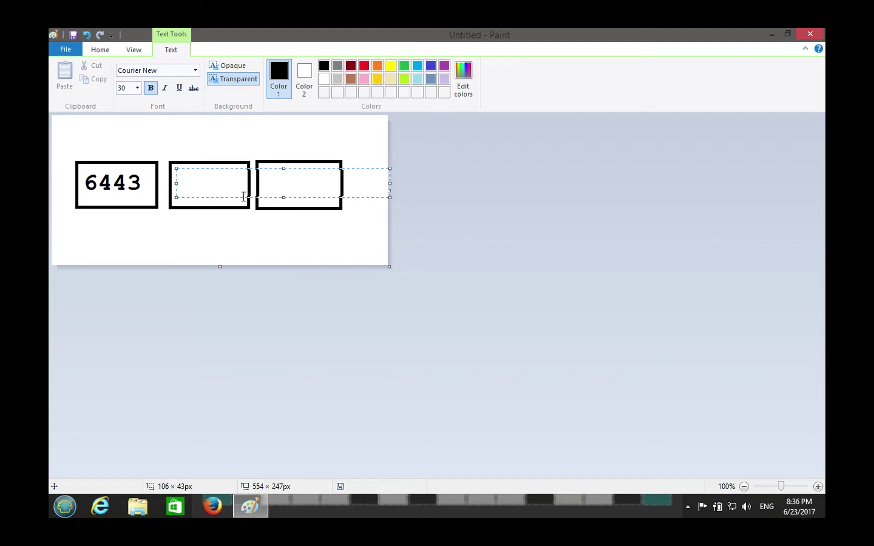
pyautogui.write('6443')
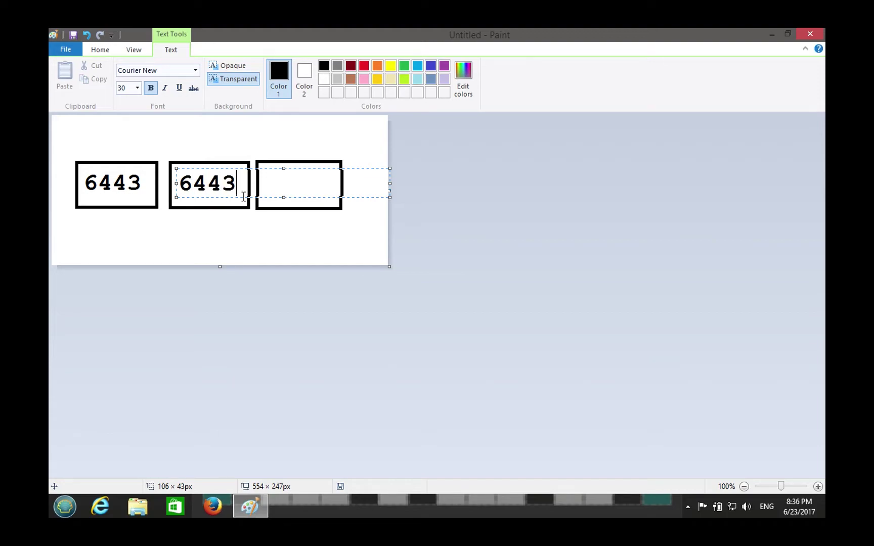
pyautogui.click(271, 151)
pyautogui.moveTo(267, 171); pyautogui.dragTo(334, 201)
pyautogui.write('6443')
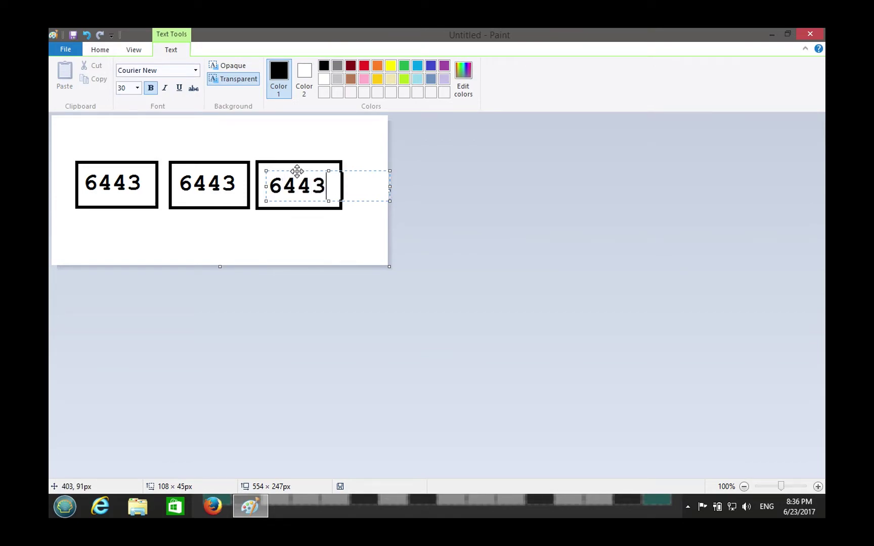
pyautogui.moveTo(297, 171); pyautogui.dragTo(297, 167)
pyautogui.click(353, 133)
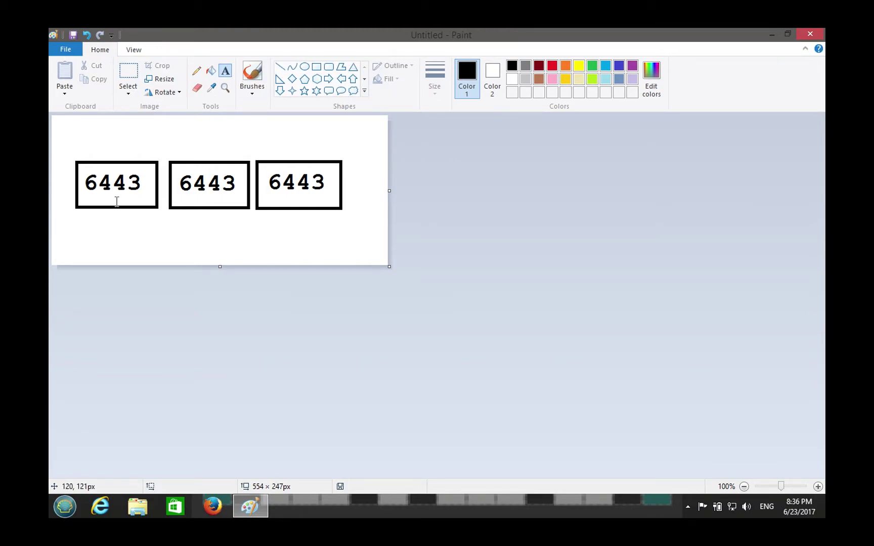
pyautogui.moveTo(86, 231); pyautogui.dragTo(121, 241)
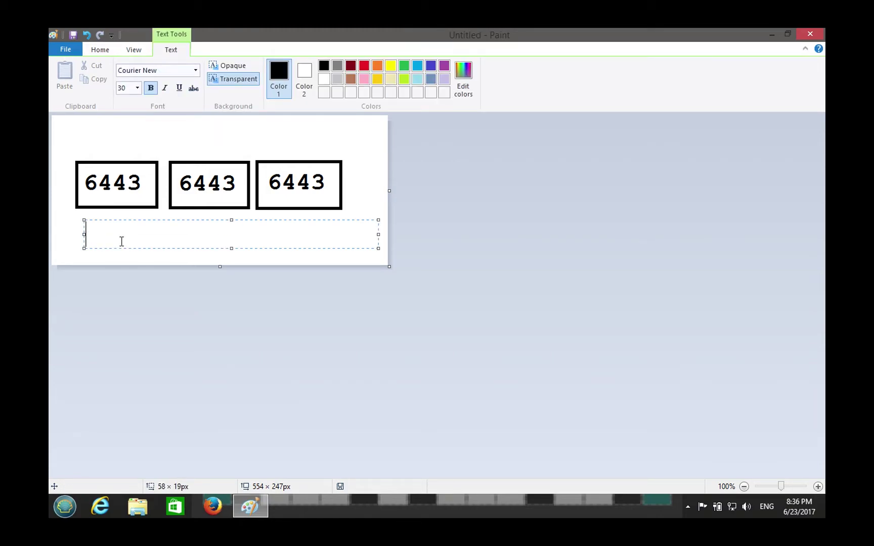
# - Label the boxes s1, s2 and s3 underneath, evening out the spacing
pyautogui.write('s1       s2      ')
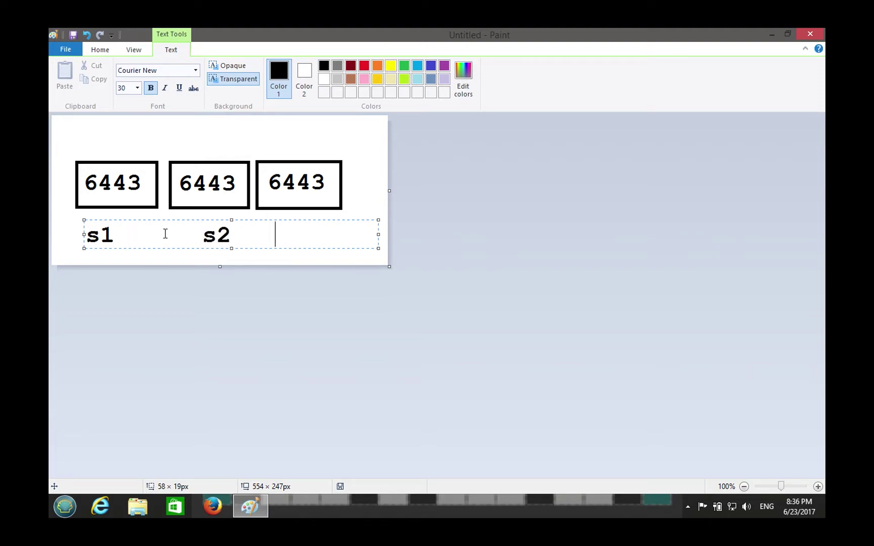
pyautogui.write('s3')
pyautogui.click(304, 241)
pyautogui.press('BackSpace')
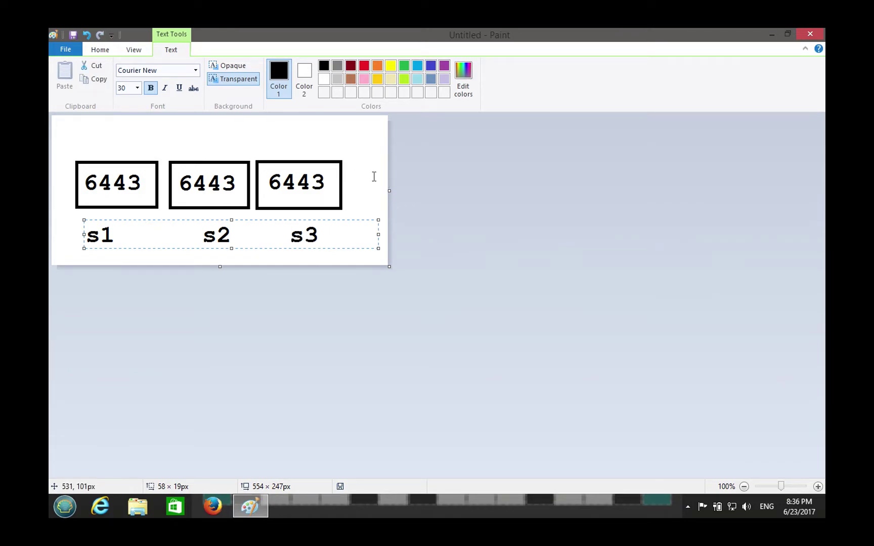
pyautogui.click(374, 178)
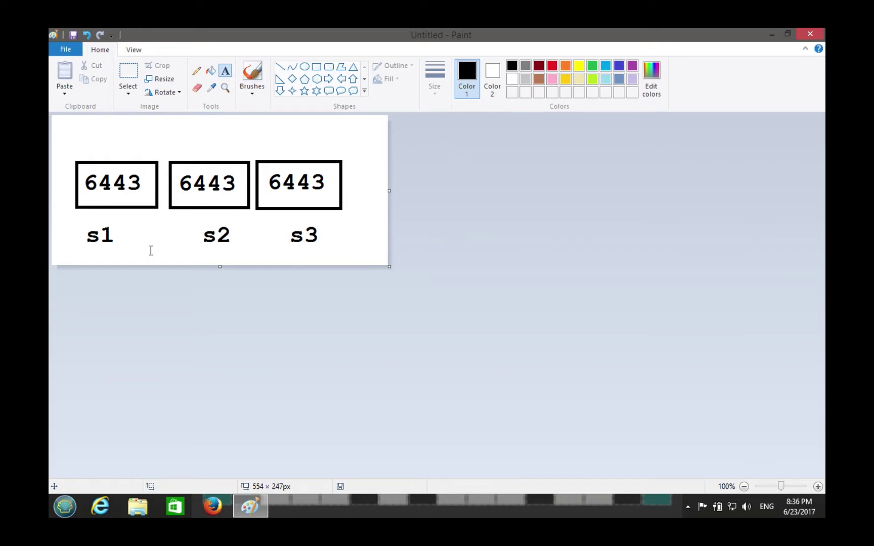
pyautogui.click(131, 76)
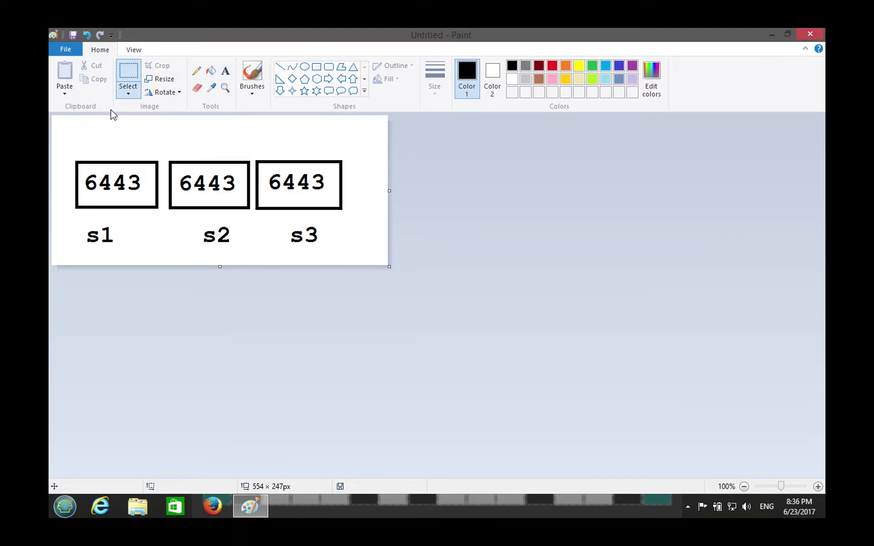
# - Draw a red rectangle enclosing the boxes and their labels
pyautogui.click(317, 67)
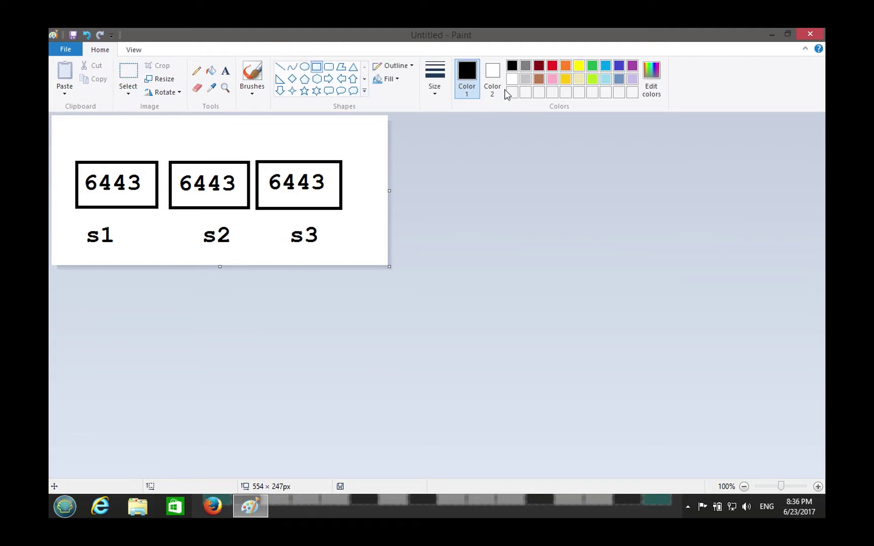
pyautogui.click(553, 67)
pyautogui.moveTo(62, 138); pyautogui.dragTo(362, 254)
pyautogui.click(400, 232)
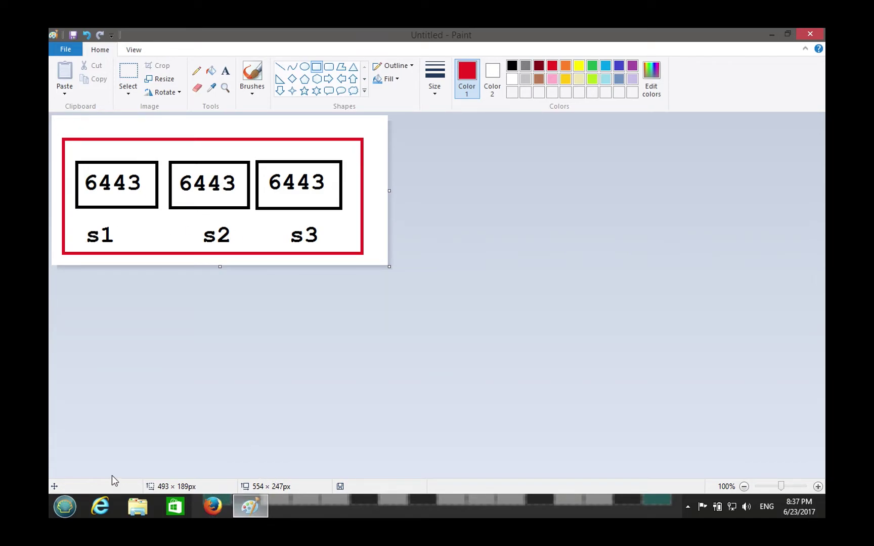
# - In a new Notepad window, write the s1:6443/arcgis/manager URL
pyautogui.click(68, 507)
pyautogui.write('notepad')
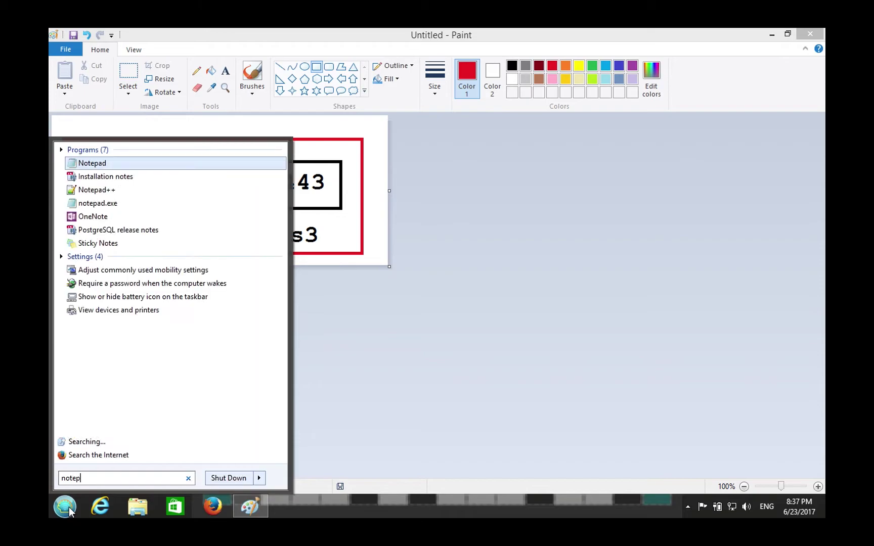
pyautogui.press('Return')
pyautogui.write('https://')
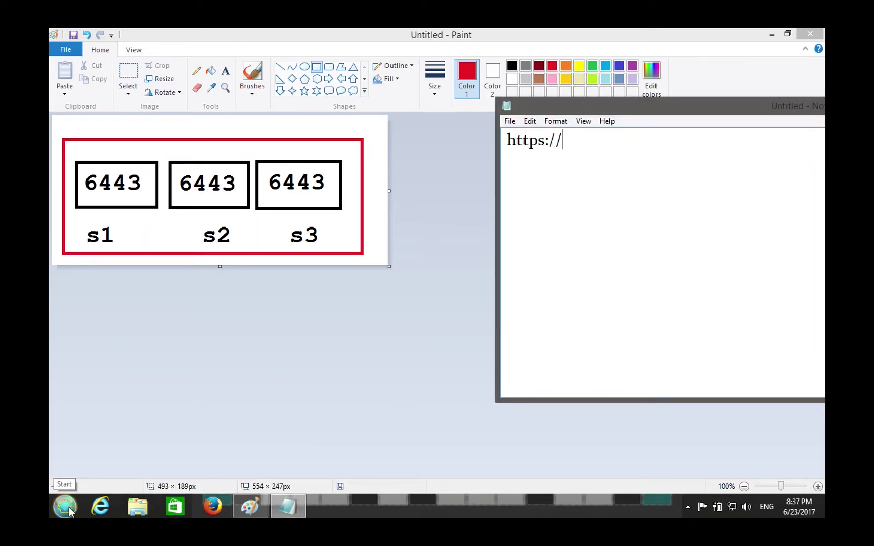
pyautogui.write('s1:6443/')
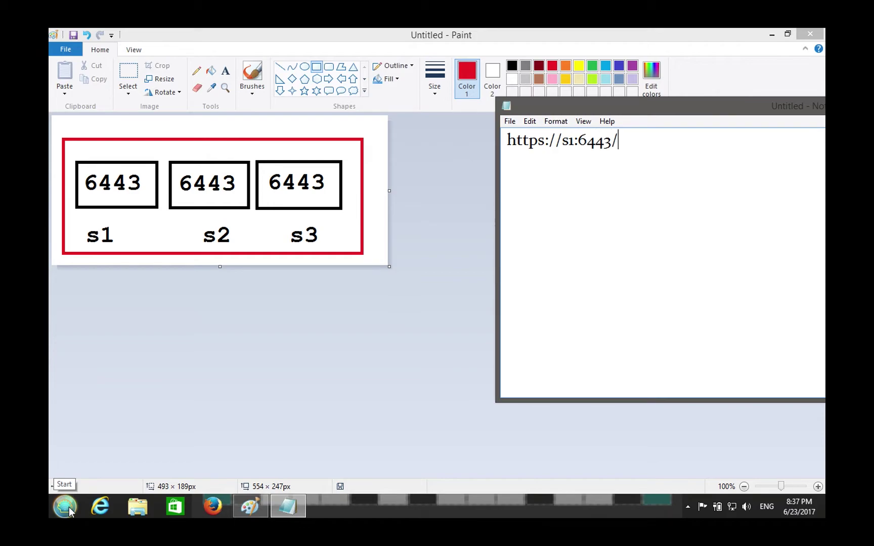
pyautogui.write('arcgis/')
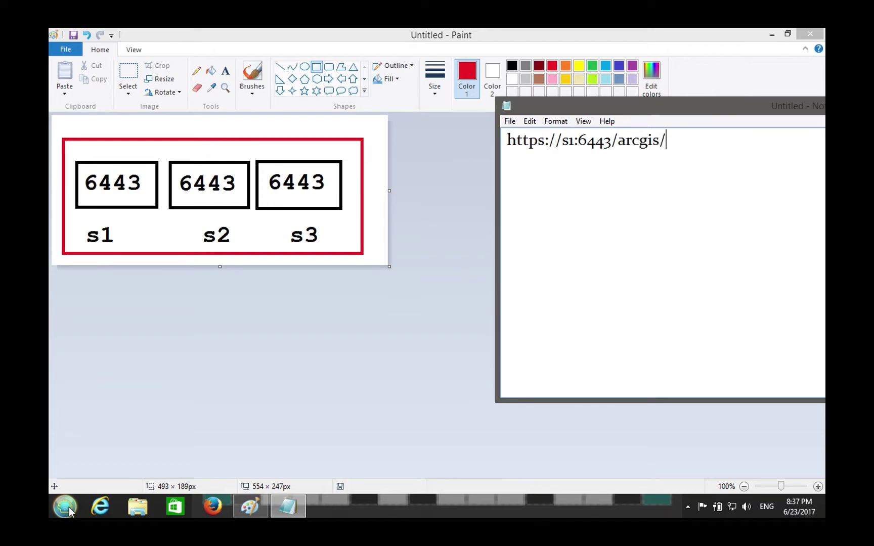
pyautogui.write('manager')
# - Duplicate the URL onto two more lines, changing their hosts to s2 and s3
pyautogui.hotkey('ctrl', 'a')
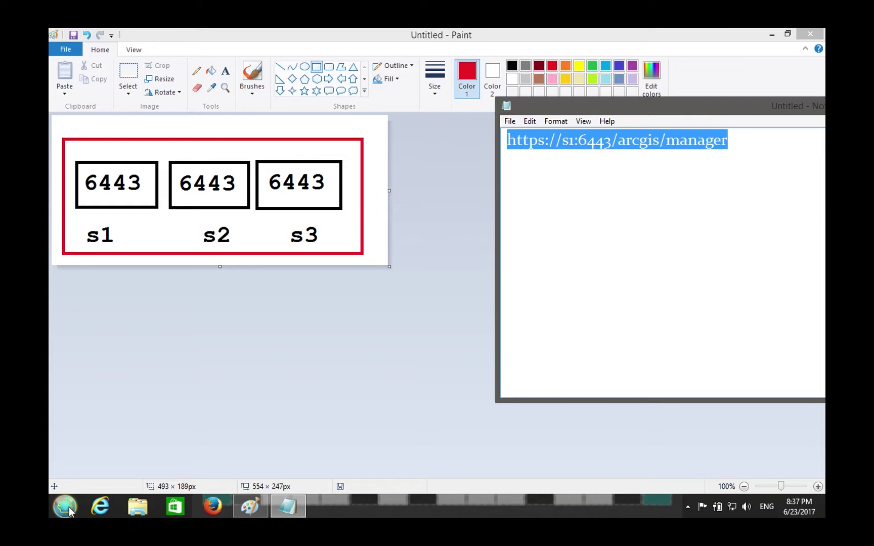
pyautogui.hotkey('ctrl', 'c')
pyautogui.press('End')
pyautogui.press('Return')
pyautogui.hotkey('ctrl', 'v')
pyautogui.press('Return')
pyautogui.hotkey('ctrl', 'v')
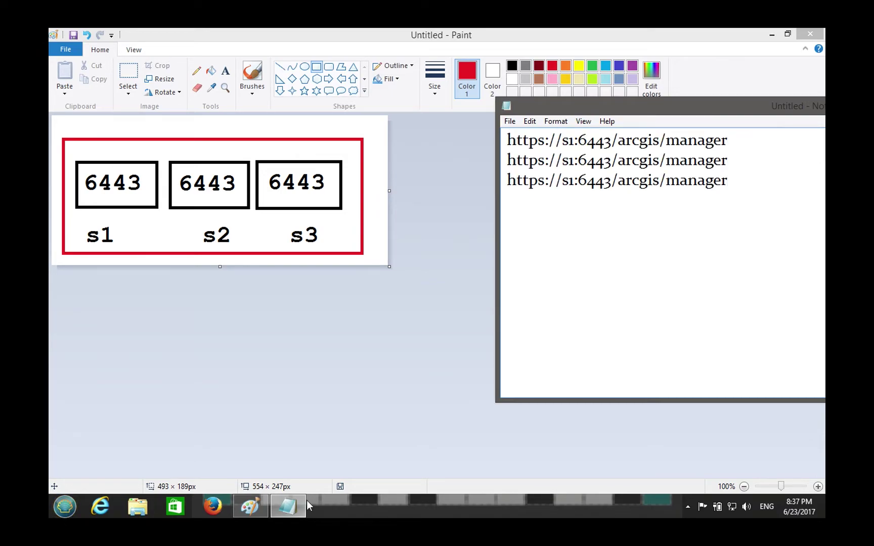
pyautogui.moveTo(567, 161); pyautogui.dragTo(574, 182)
pyautogui.write('2')
pyautogui.click(569, 182)
pyautogui.write('3')
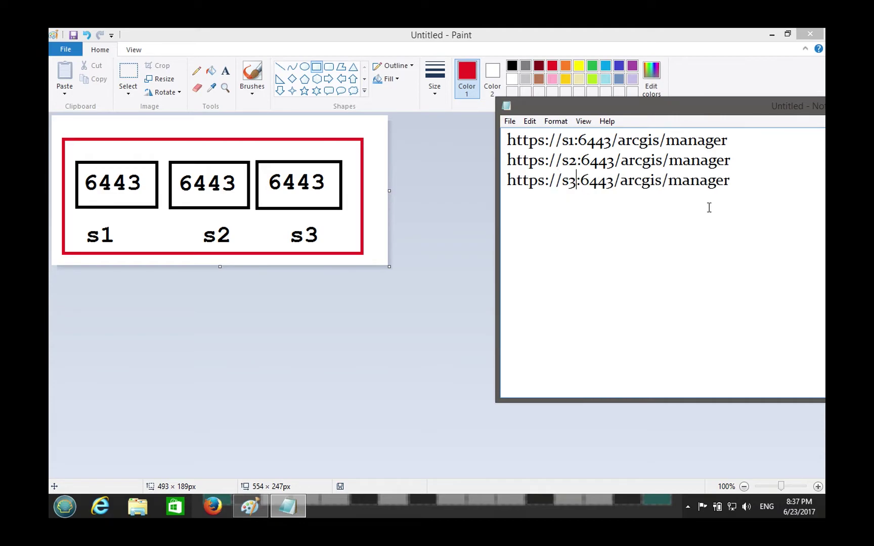
pyautogui.click(795, 211)
# - Review the three URL lines, then extend the Paint canvas to 554 × 394px
pyautogui.click(614, 148)
pyautogui.moveTo(768, 139); pyautogui.dragTo(372, 126)
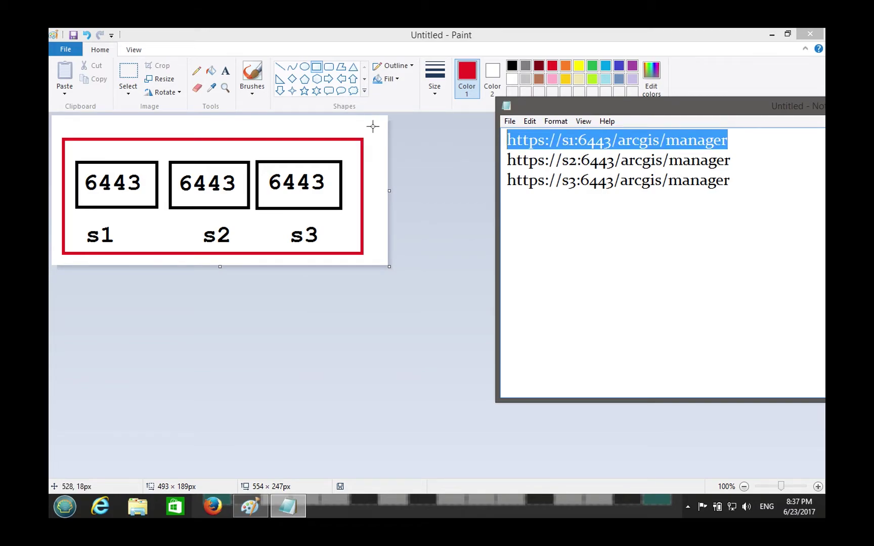
pyautogui.moveTo(754, 161); pyautogui.dragTo(390, 152)
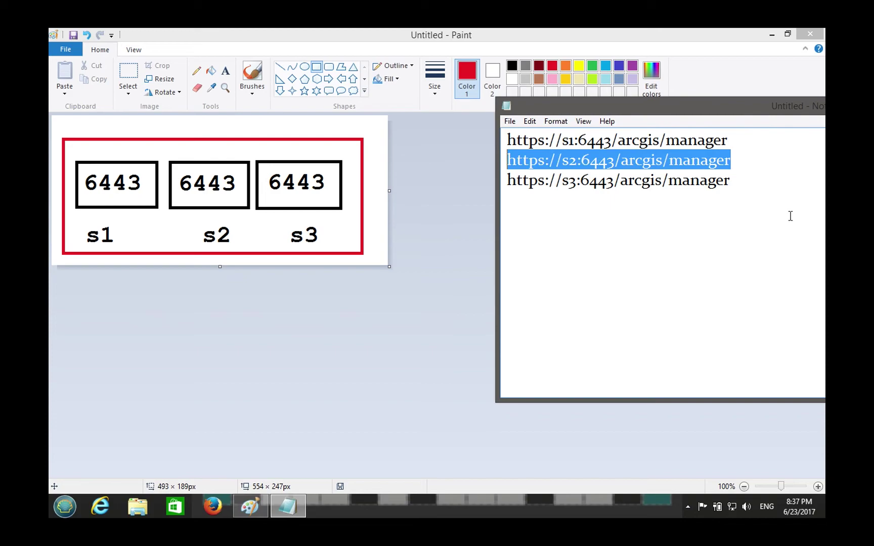
pyautogui.moveTo(734, 185); pyautogui.dragTo(397, 186)
pyautogui.click(738, 208)
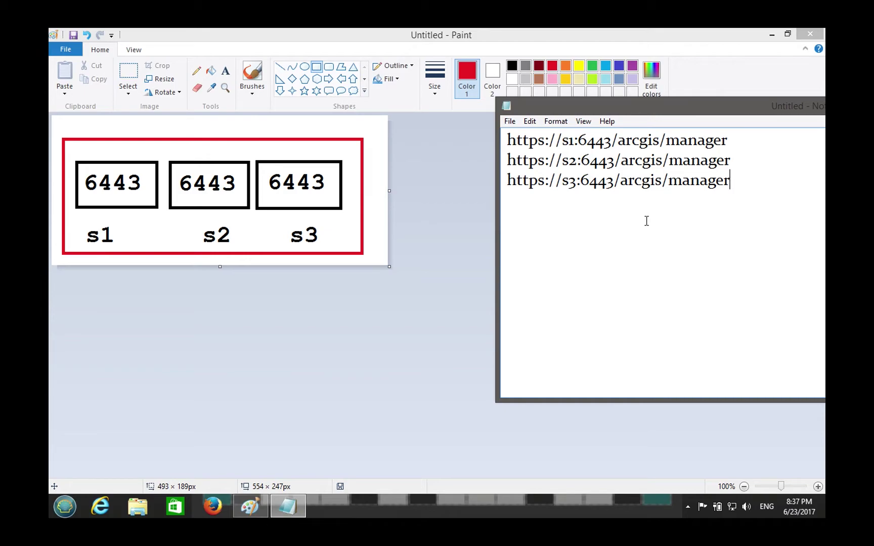
pyautogui.click(226, 273)
pyautogui.moveTo(220, 267); pyautogui.dragTo(221, 355)
# - Switch the drawing colour to green, discarding a stray text box
pyautogui.click(226, 71)
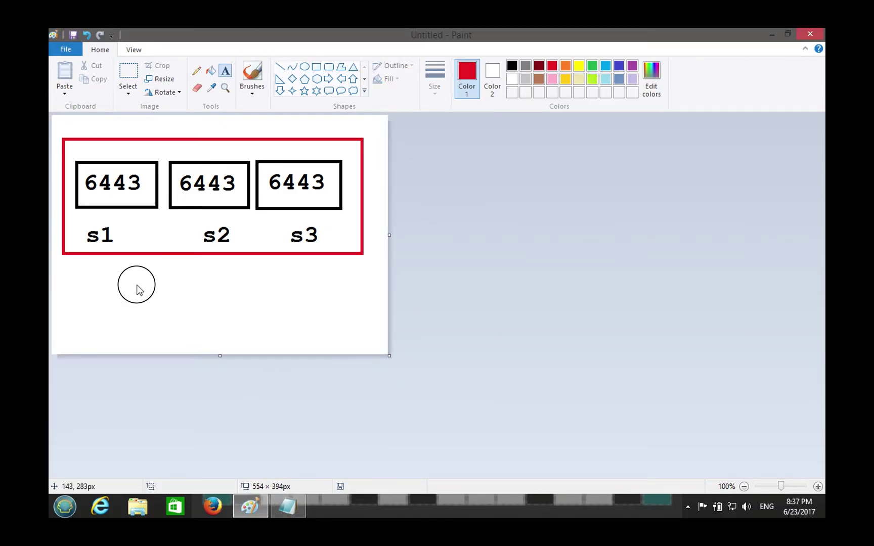
pyautogui.moveTo(137, 284); pyautogui.dragTo(262, 315)
pyautogui.write('C')
pyautogui.press('BackSpace')
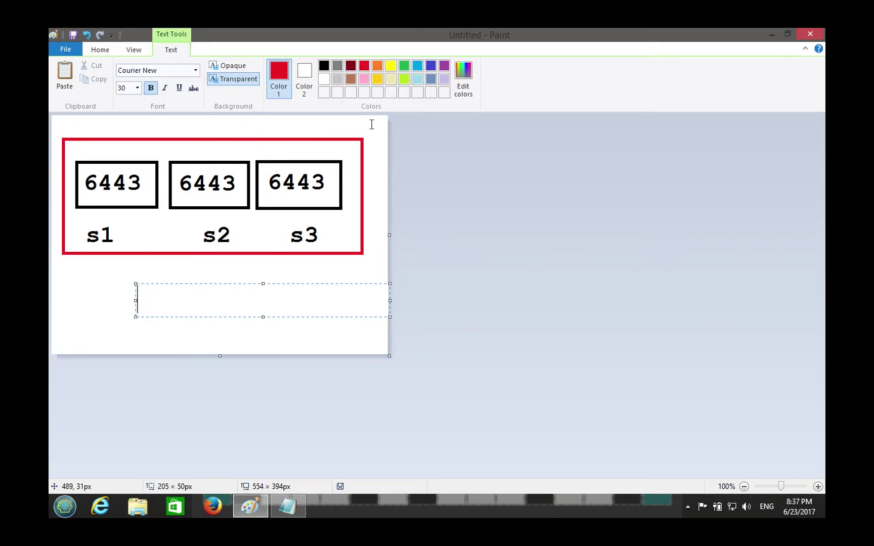
pyautogui.click(404, 67)
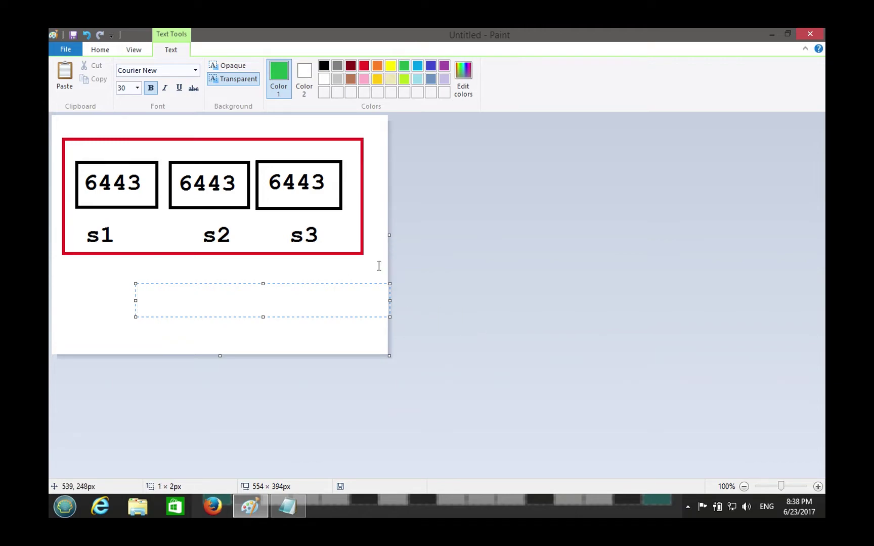
pyautogui.click(379, 265)
# - Draw a green rectangle below the red frame and write 80 inside it
pyautogui.click(316, 66)
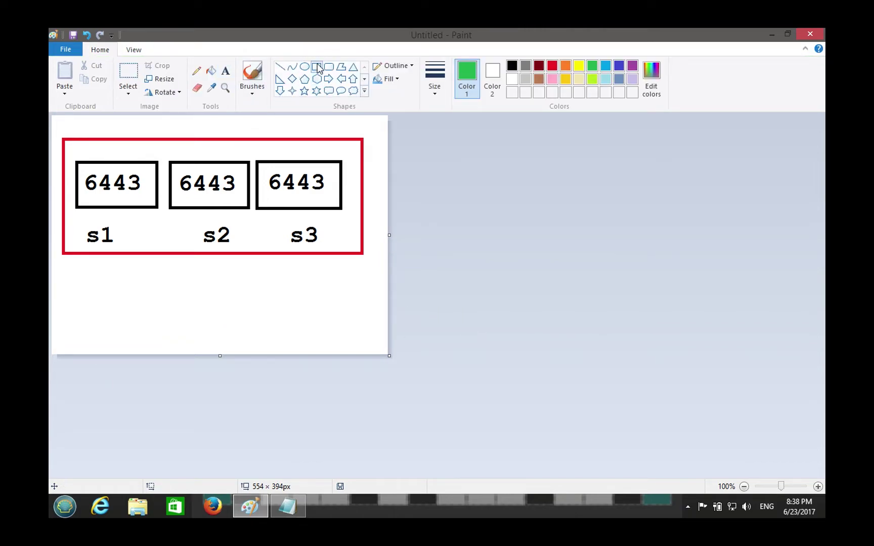
pyautogui.click(302, 348)
pyautogui.moveTo(136, 277)
pyautogui.mouseDown()
pyautogui.moveTo(232, 319)
pyautogui.moveTo(314, 321)
pyautogui.moveTo(303, 324)
pyautogui.mouseUp()
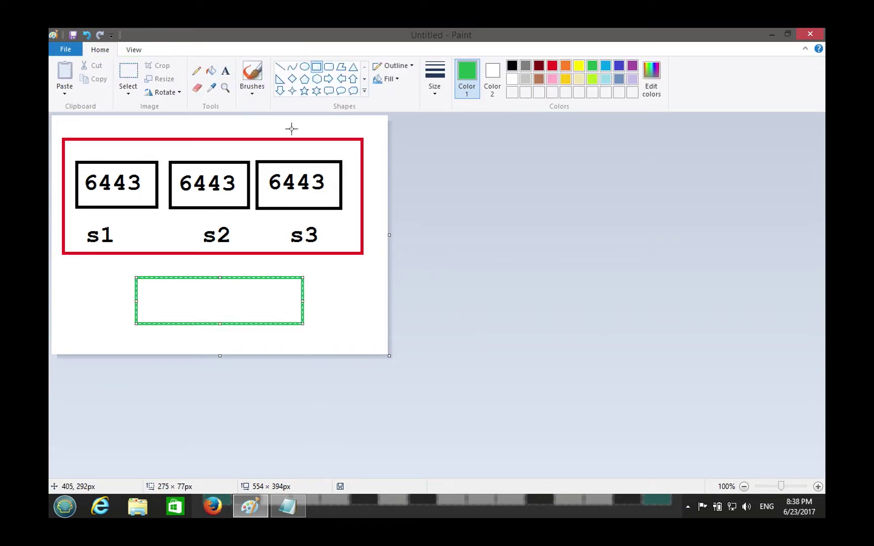
pyautogui.click(225, 71)
pyautogui.moveTo(167, 284); pyautogui.dragTo(277, 311)
pyautogui.write('80')
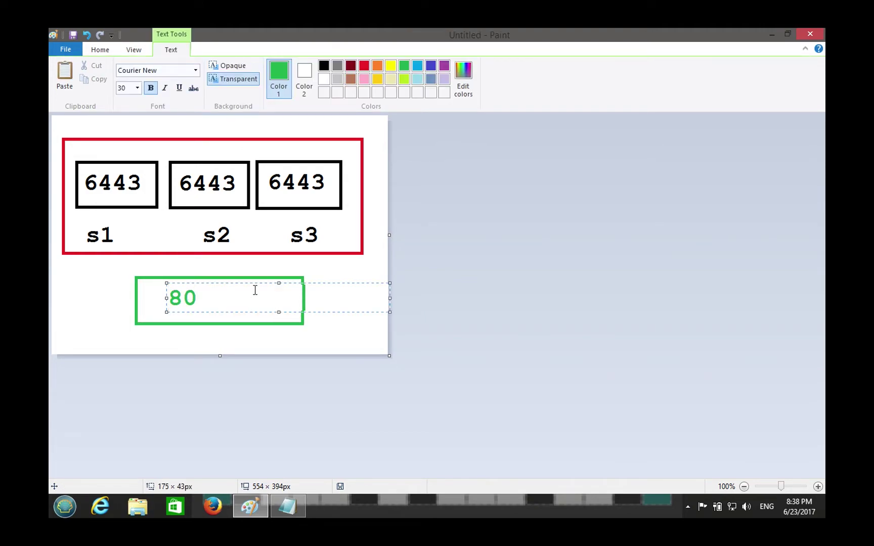
pyautogui.click(286, 268)
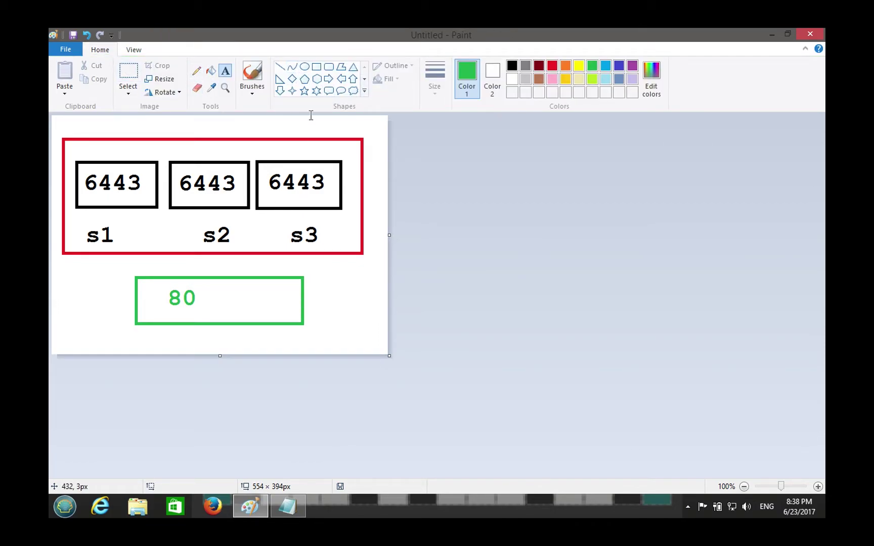
pyautogui.click(280, 70)
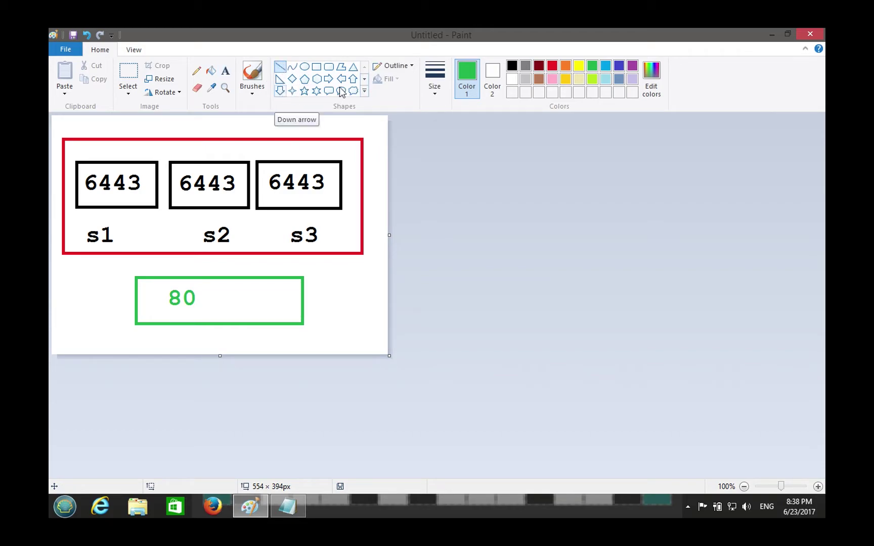
# - Draw a small green up arrow between the 80 box and the red frame, shortened to fit
pyautogui.click(353, 78)
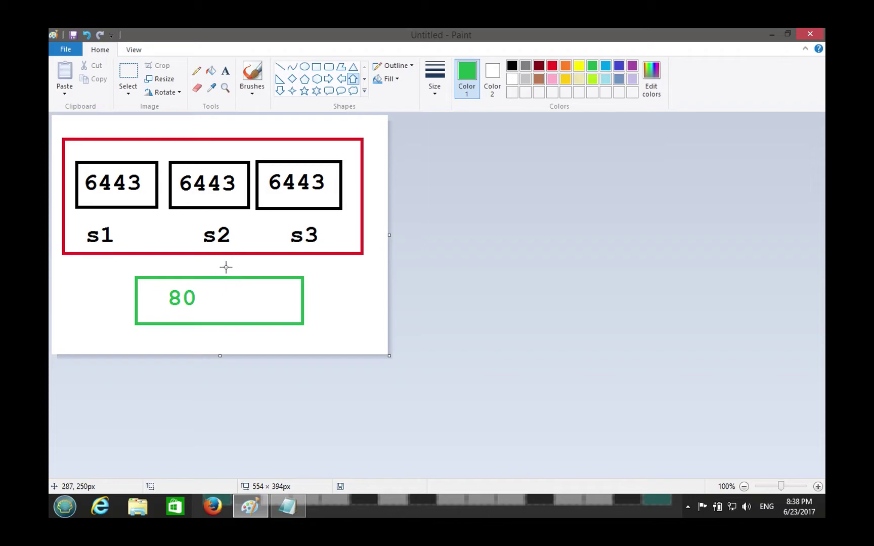
pyautogui.moveTo(223, 278); pyautogui.dragTo(194, 257)
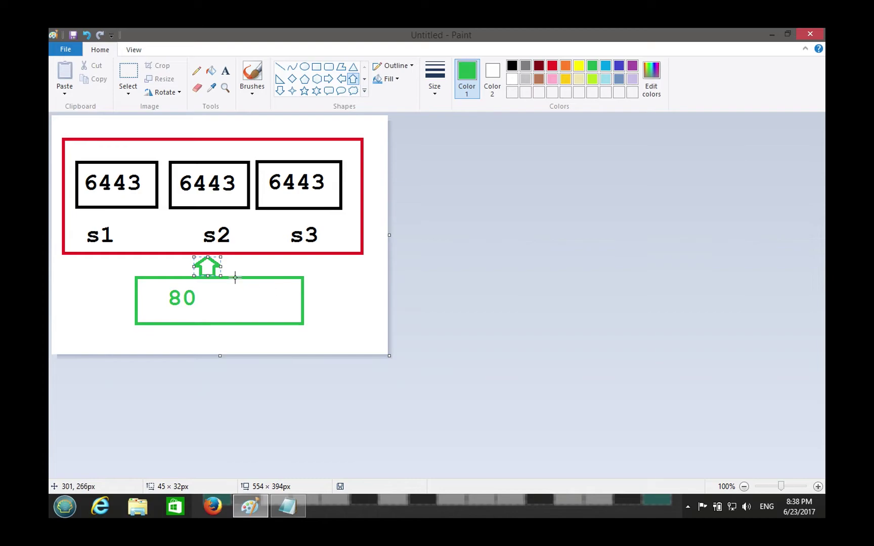
pyautogui.moveTo(206, 267); pyautogui.dragTo(208, 257)
# - Extend the canvas to 488px tall and draw a green up arrow under the 80 box
pyautogui.click(276, 318)
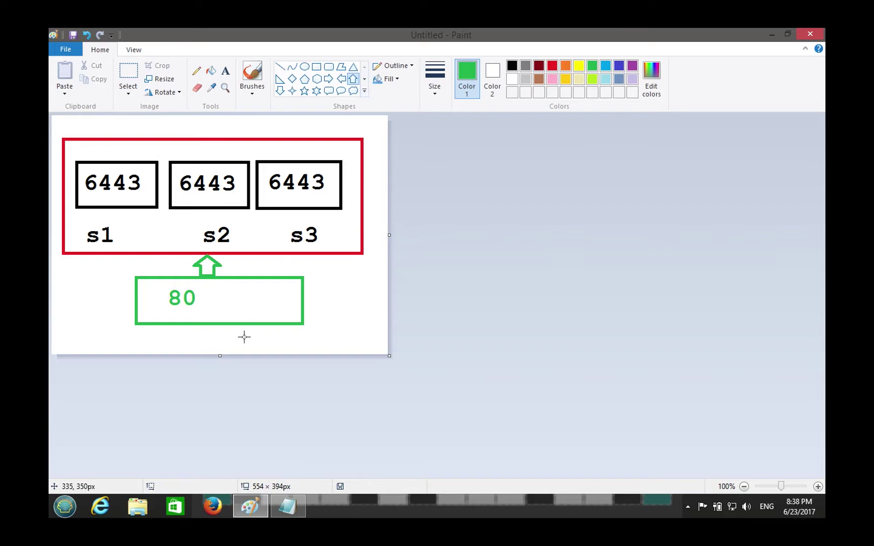
pyautogui.moveTo(219, 356); pyautogui.dragTo(219, 412)
pyautogui.click(218, 363)
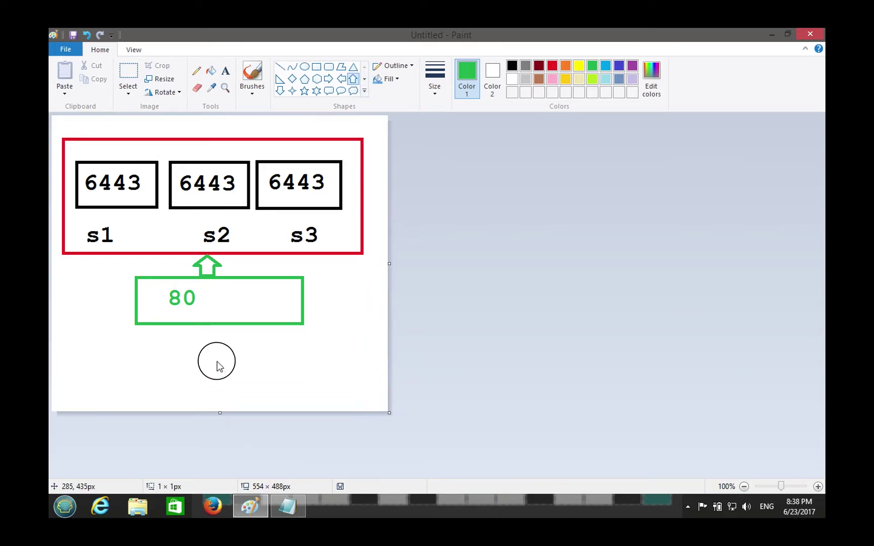
pyautogui.moveTo(218, 366); pyautogui.dragTo(200, 338)
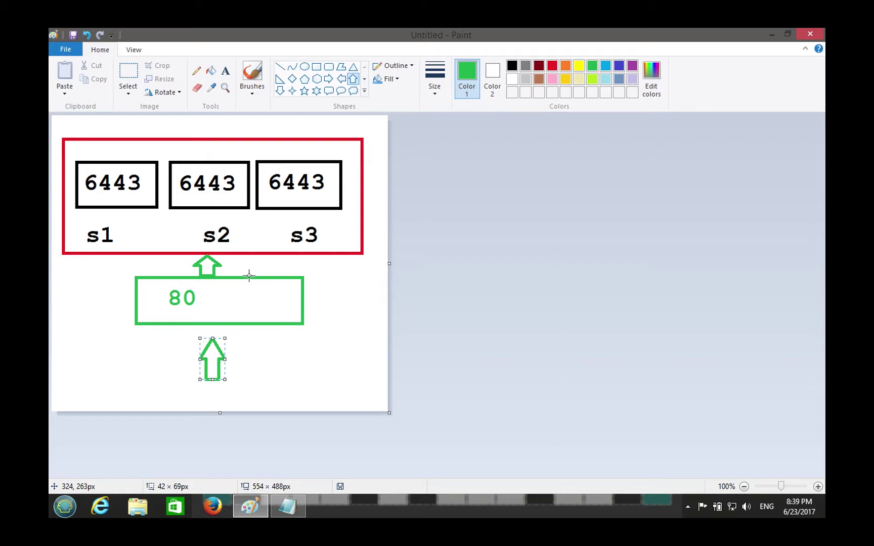
pyautogui.click(373, 326)
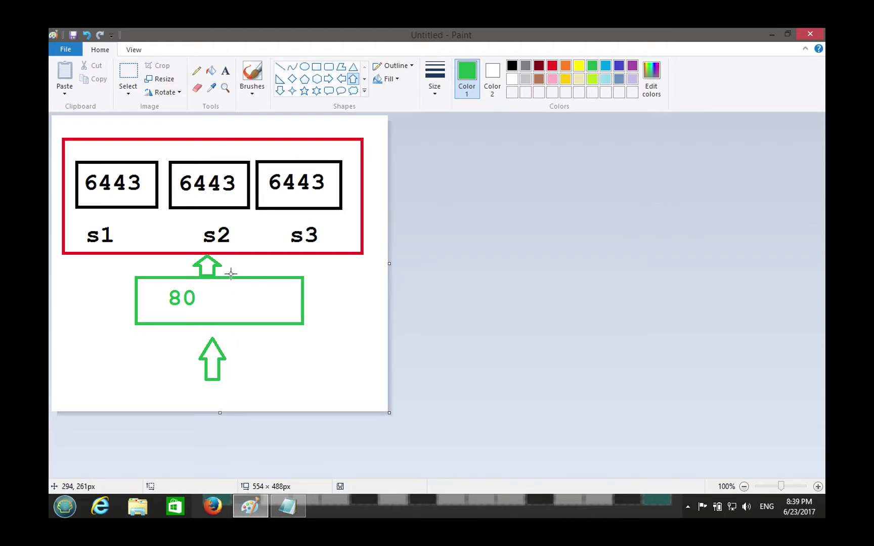
# - Minimize Paint and the Notepad URL notes, then start Firefox
pyautogui.click(262, 503)
pyautogui.moveTo(702, 107); pyautogui.dragTo(439, 107)
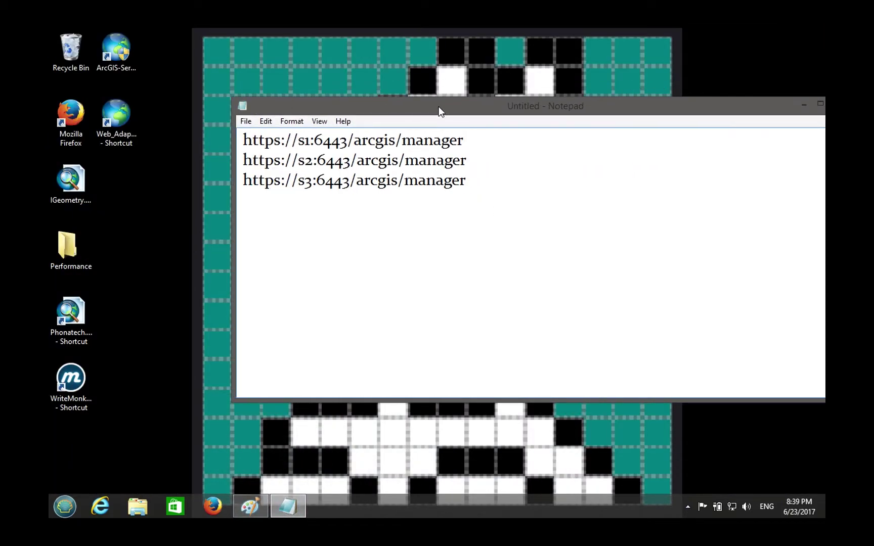
pyautogui.moveTo(678, 99); pyautogui.dragTo(486, 103)
pyautogui.click(621, 105)
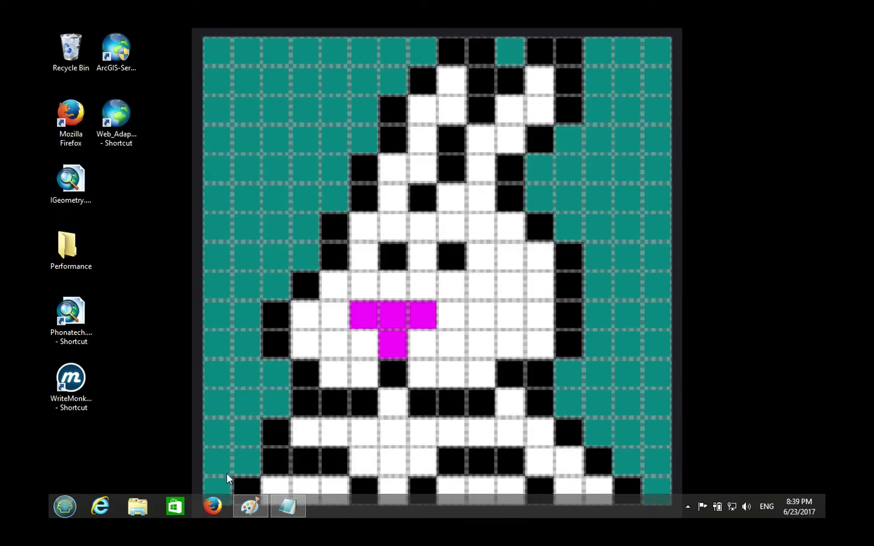
pyautogui.click(214, 505)
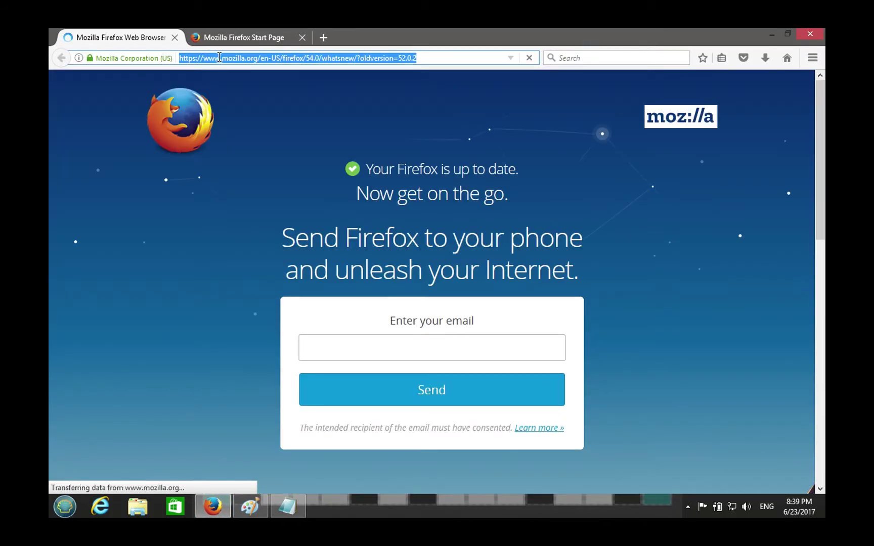
pyautogui.click(174, 37)
pyautogui.click(237, 61)
pyautogui.write('h')
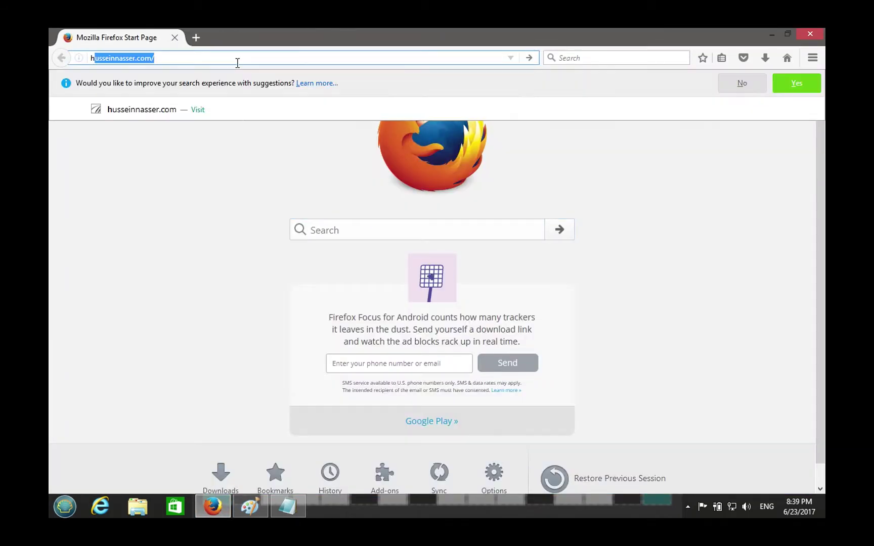
pyautogui.write('ttps://igeo')
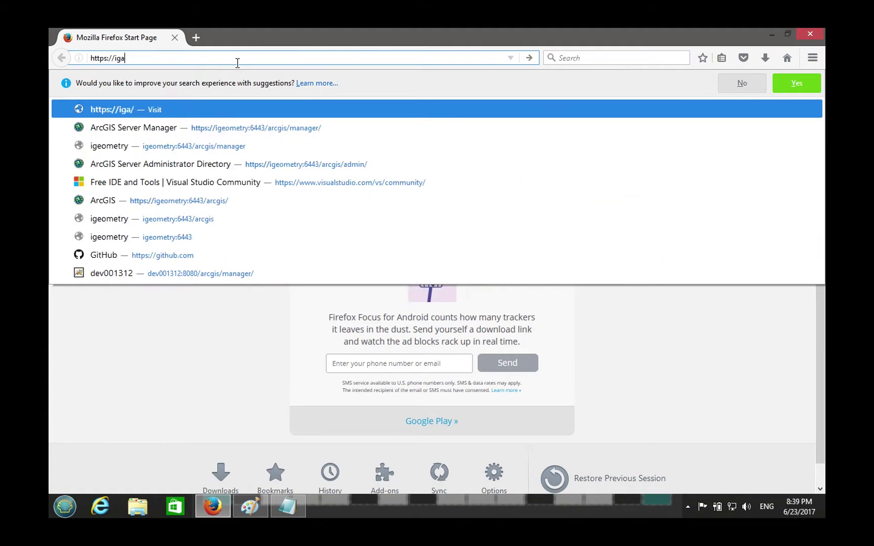
pyautogui.write('metry:')
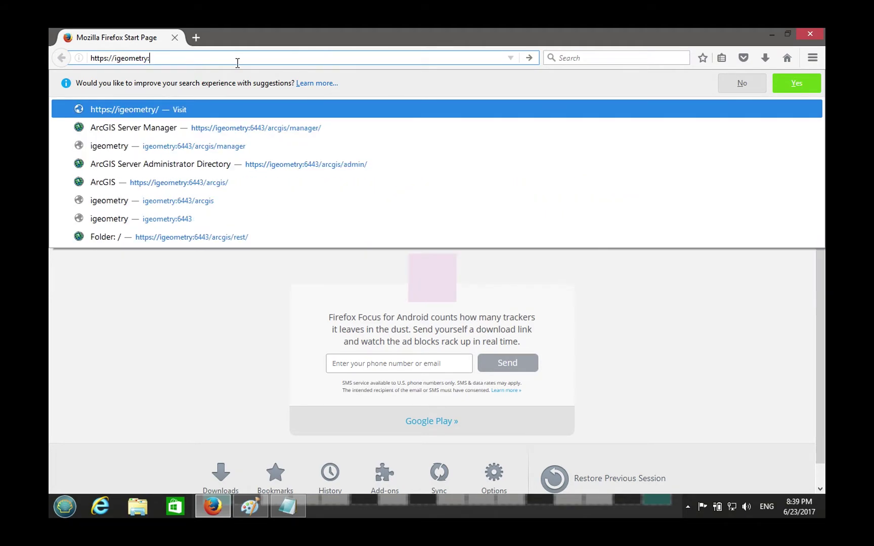
pyautogui.write('6443/arcgis/ma')
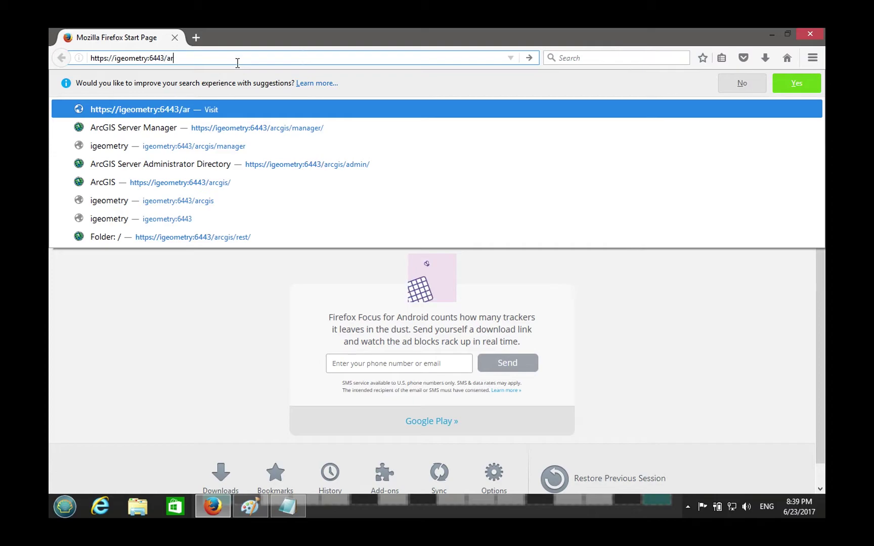
pyautogui.write('nager/')
pyautogui.press('Return')
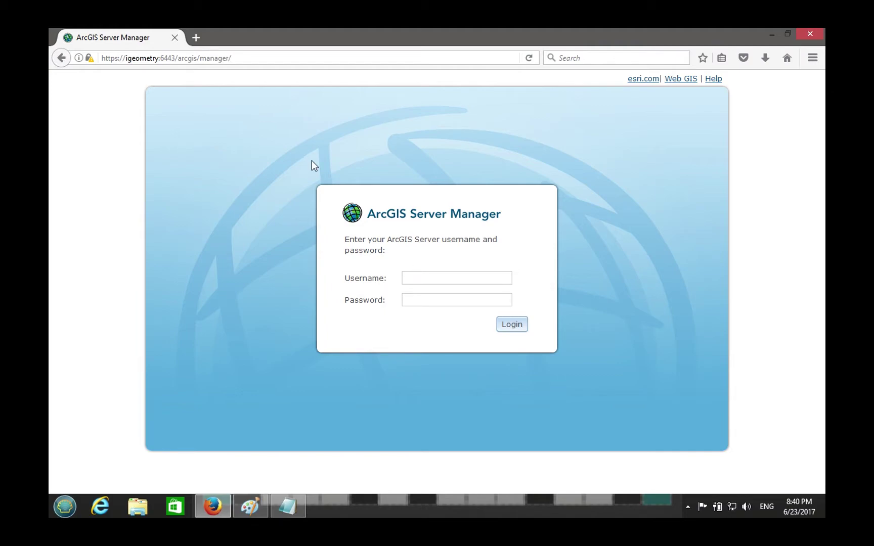
pyautogui.click(416, 279)
pyautogui.write('siteadm')
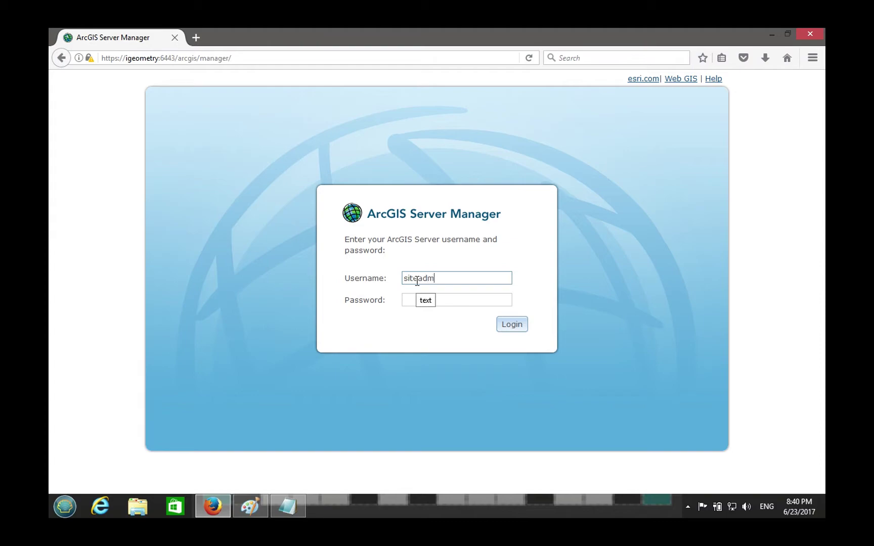
pyautogui.write('in')
pyautogui.press('Tab')
pyautogui.press('Down')
pyautogui.press('Return')
pyautogui.press('Return')
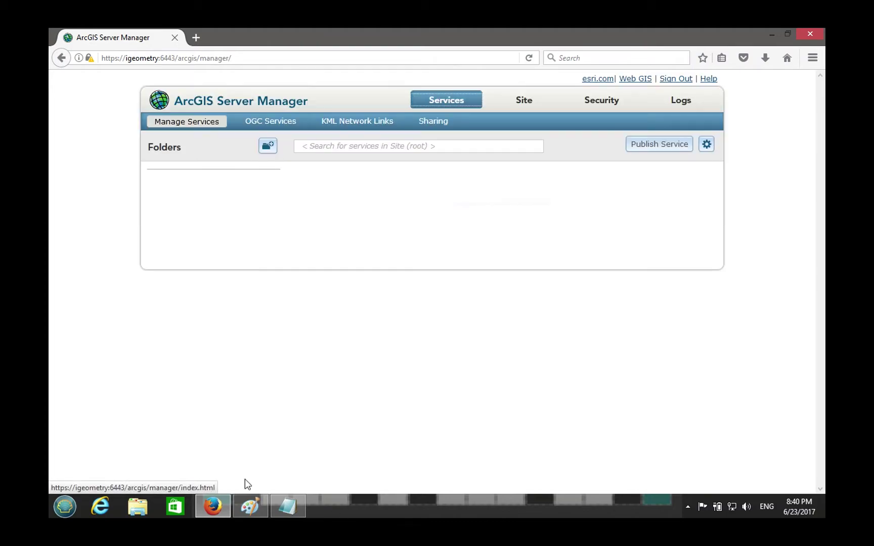
pyautogui.click(218, 509)
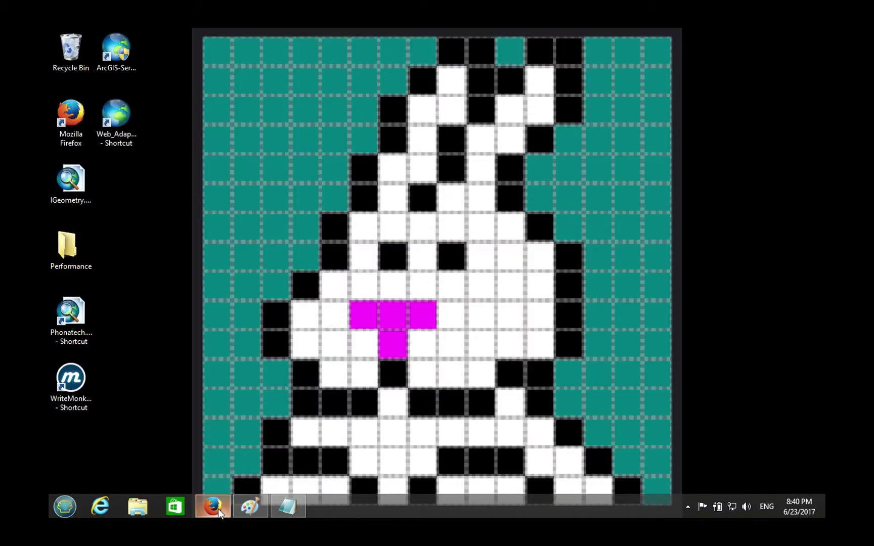
pyautogui.click(135, 151)
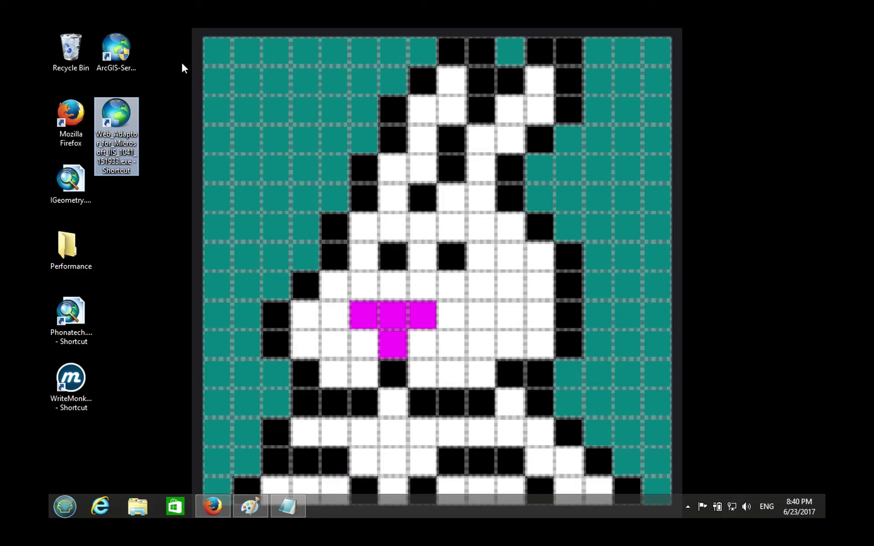
pyautogui.click(217, 513)
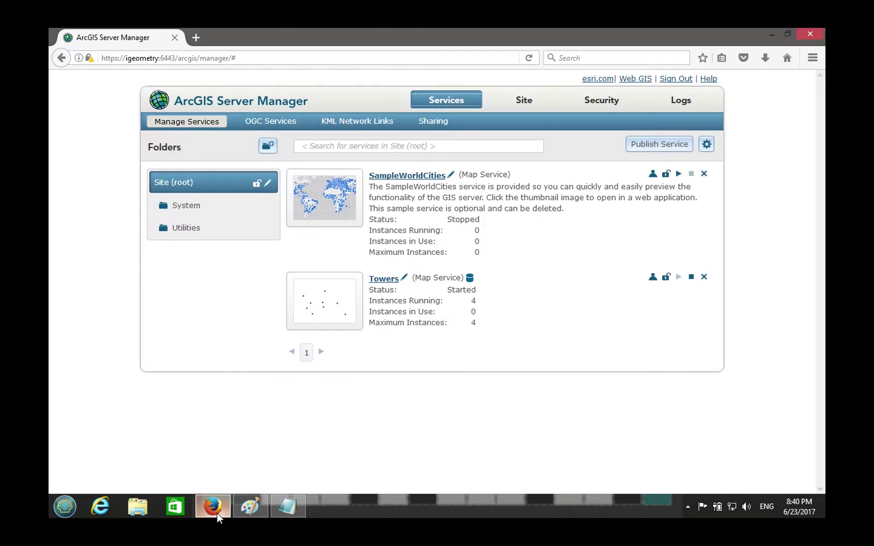
pyautogui.click(217, 513)
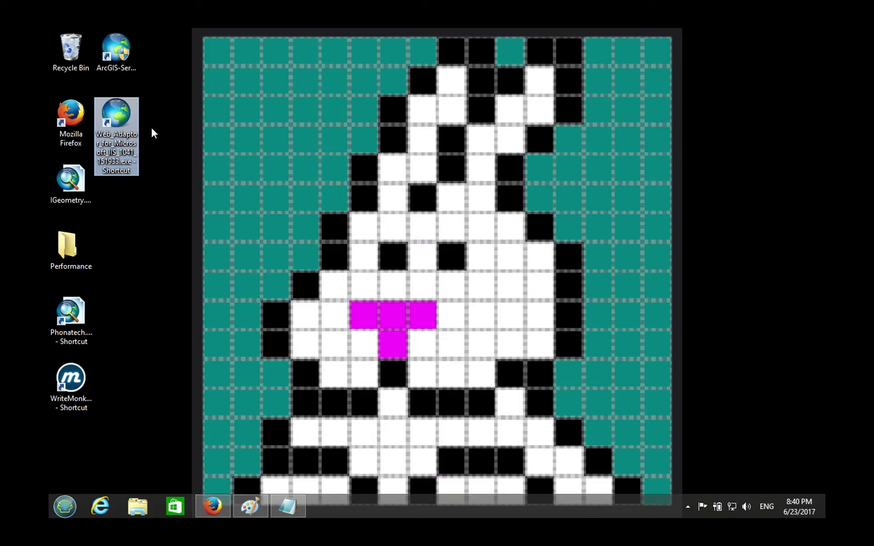
# - Extract the Web Adaptor setup files and run setup as administrator, then return to Notepad
pyautogui.doubleClick(129, 135)
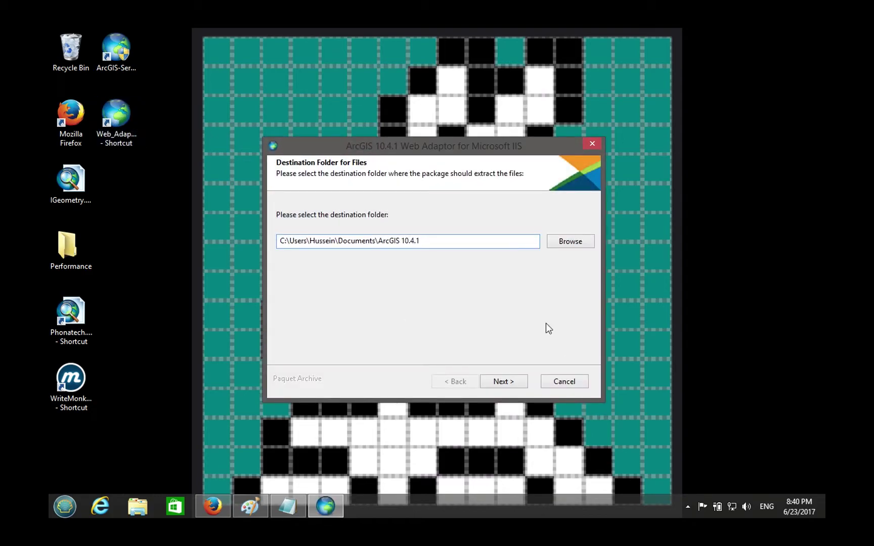
pyautogui.click(507, 381)
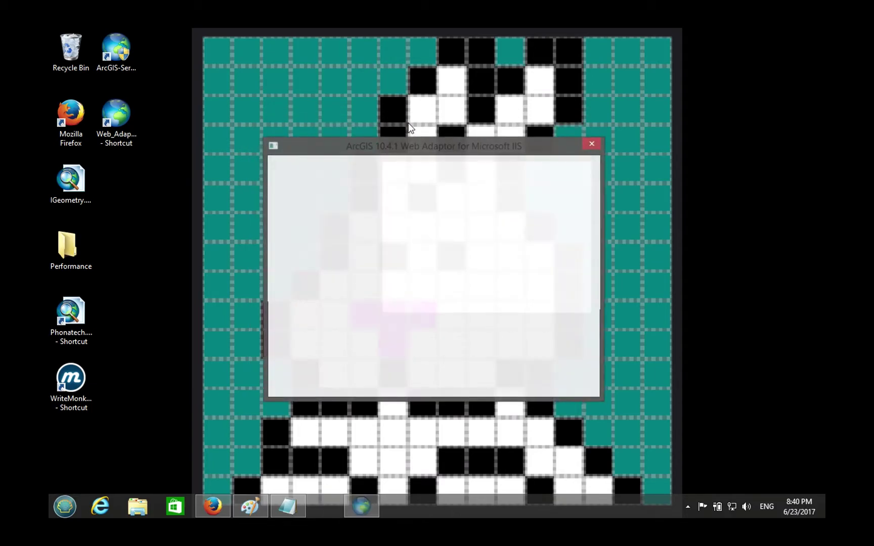
pyautogui.click(491, 343)
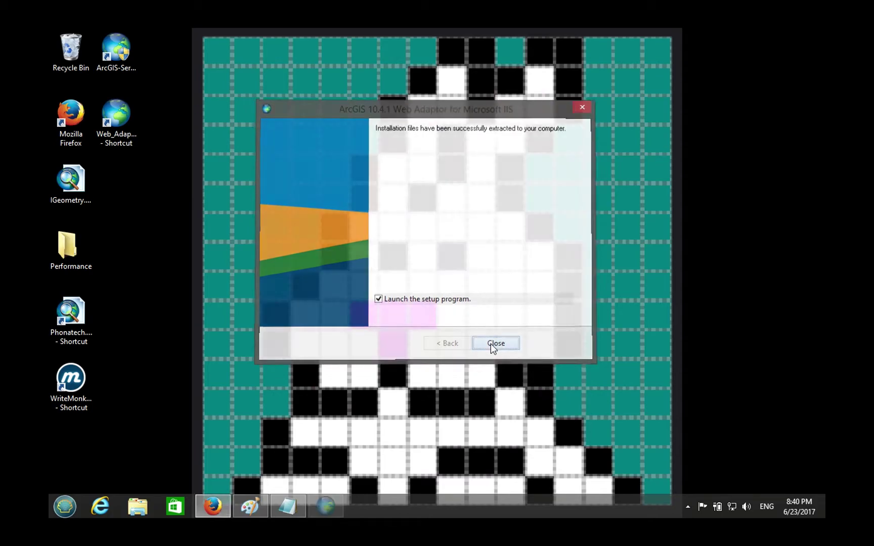
pyautogui.click(492, 298)
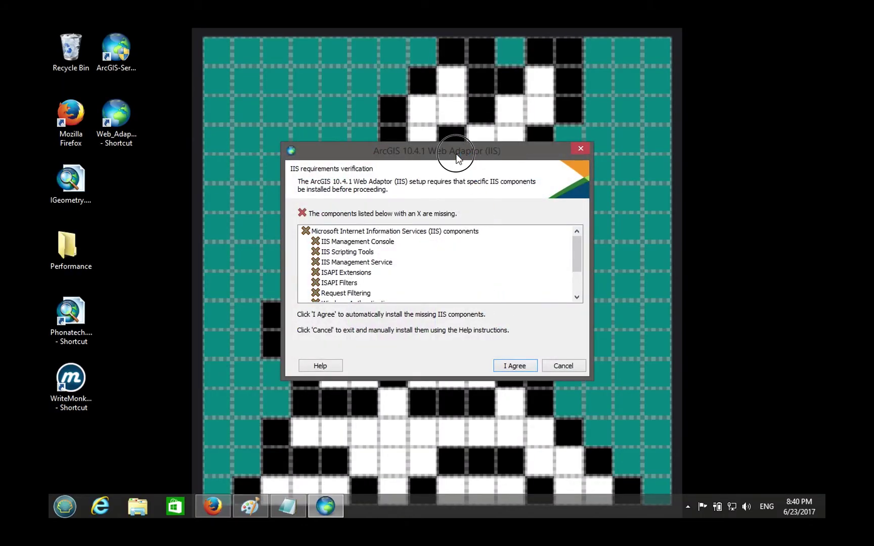
pyautogui.moveTo(454, 152); pyautogui.dragTo(459, 130)
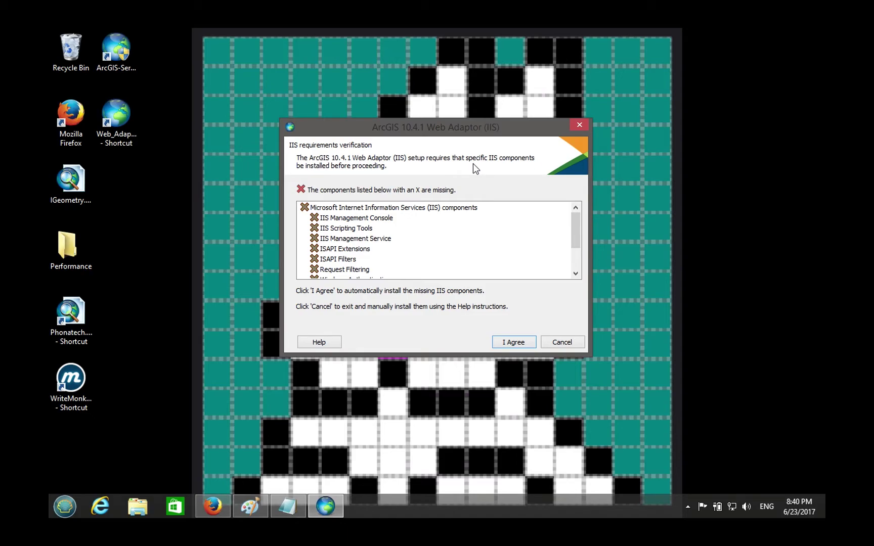
pyautogui.click(287, 506)
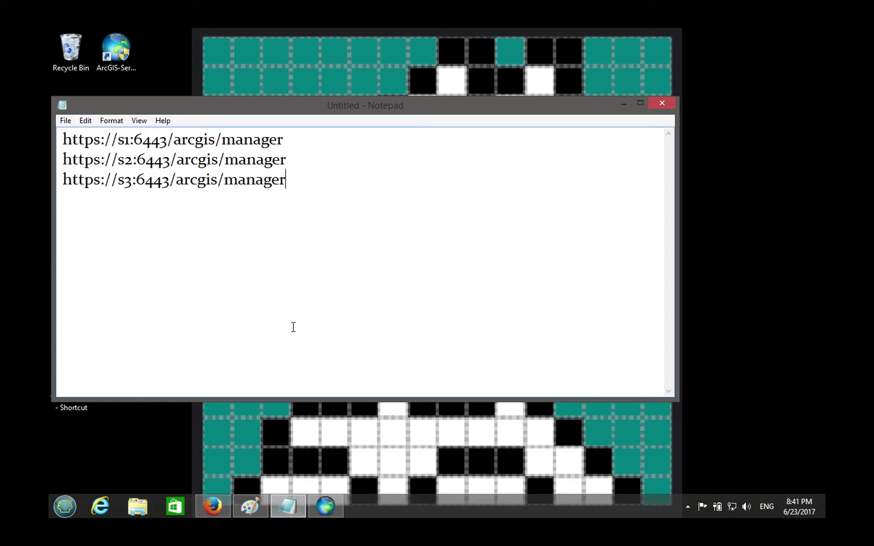
pyautogui.press('Return')
pyautogui.press('Return')
pyautogui.press('Return')
pyautogui.write('https://i')
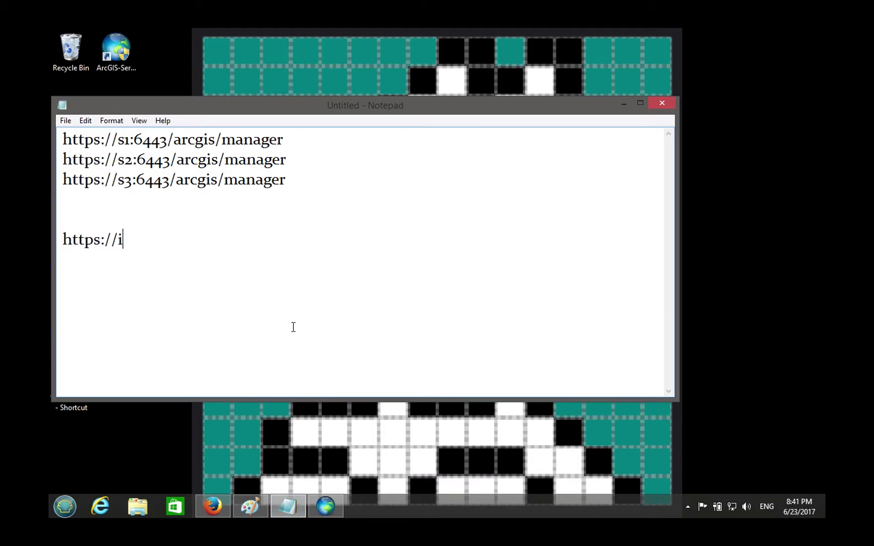
pyautogui.write('geometry/')
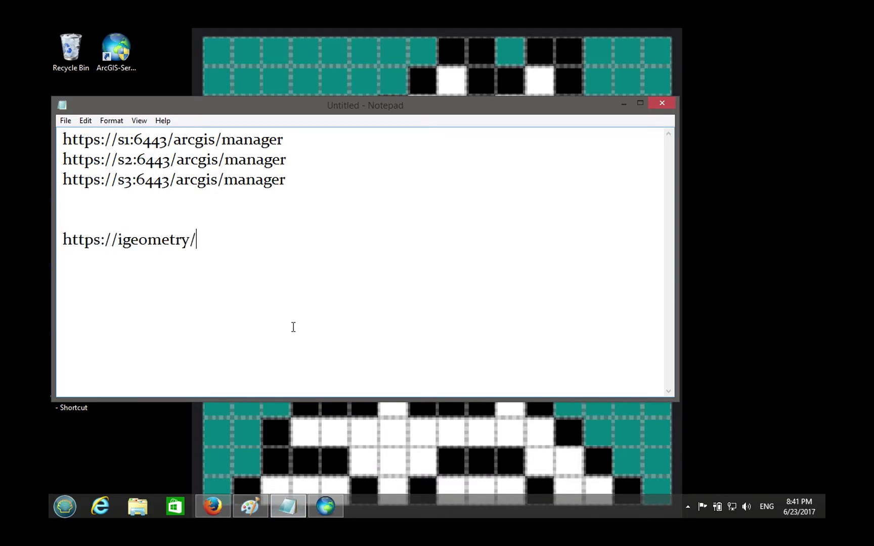
pyautogui.press('BackSpace')
pyautogui.write('443')
pyautogui.press('BackSpace')
pyautogui.press('BackSpace')
pyautogui.press('BackSpace')
pyautogui.write('/arcgis/manager')
pyautogui.press('Return')
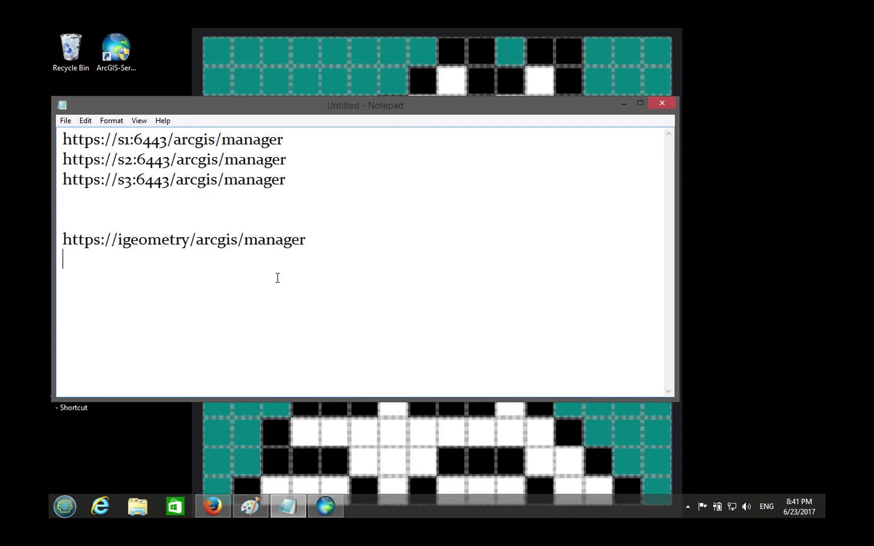
pyautogui.click(101, 222)
pyautogui.press('Return')
pyautogui.write('ht')
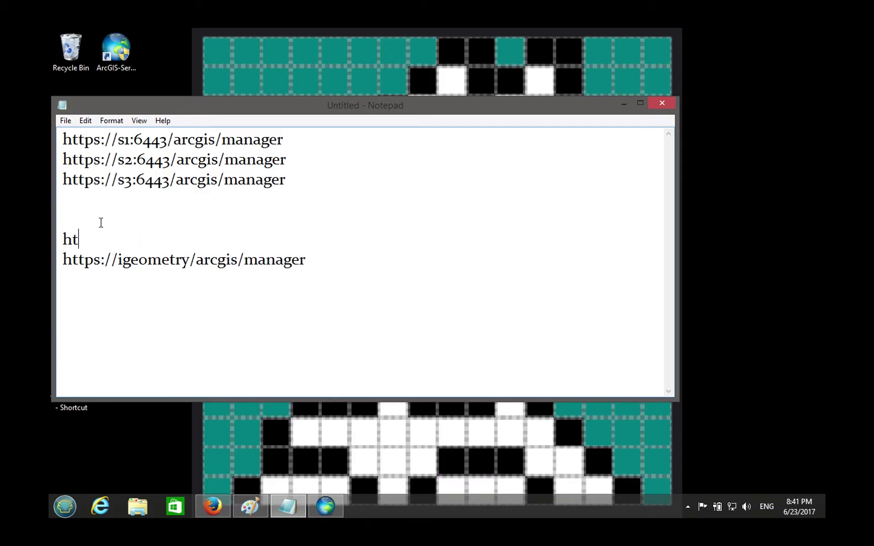
pyautogui.write('tps://igeomet')
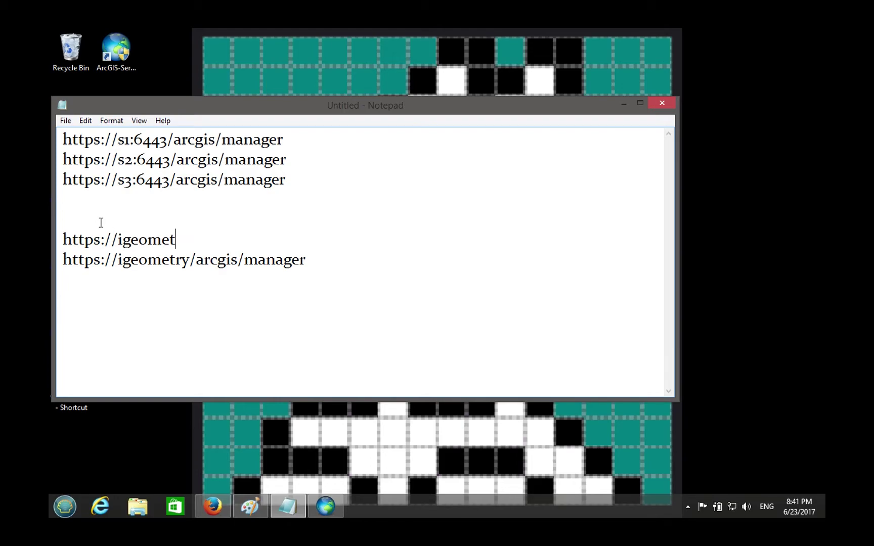
pyautogui.write('ry:6443/arcgis/manager')
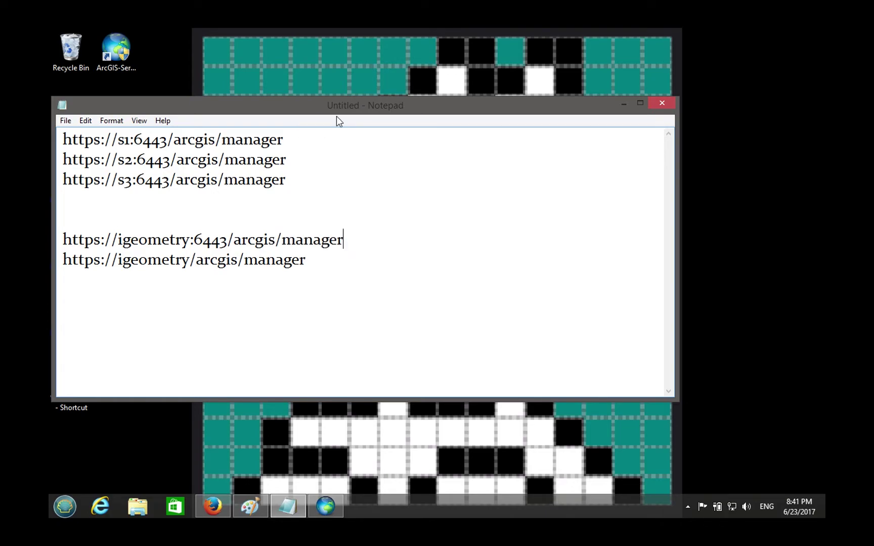
# - Reposition Notepad, highlight the two igeometry URLs, and return to the Web Adaptor requirements dialog
pyautogui.moveTo(340, 110); pyautogui.dragTo(439, 89)
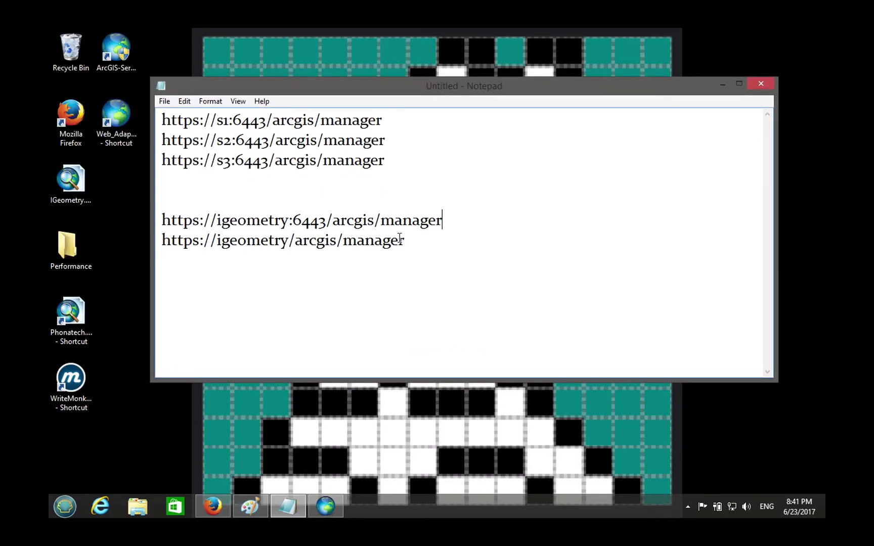
pyautogui.moveTo(460, 197); pyautogui.dragTo(456, 261)
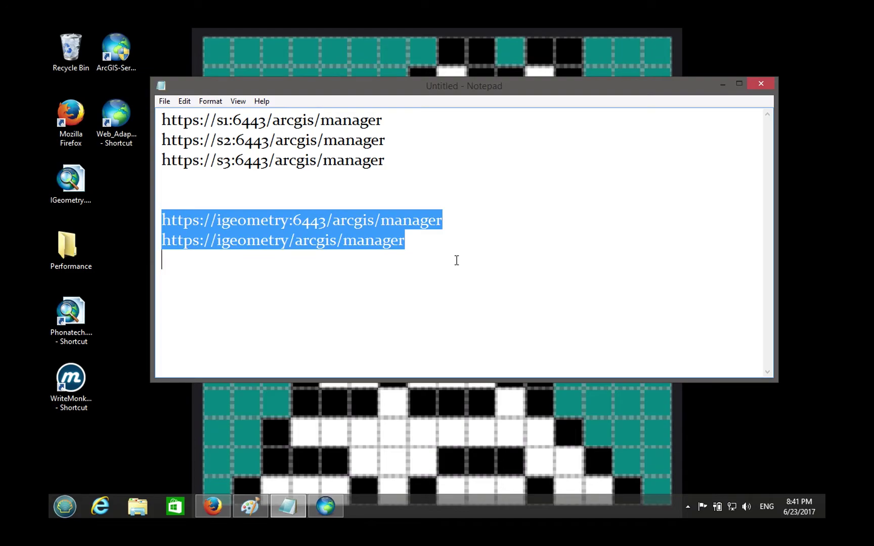
pyautogui.click(456, 261)
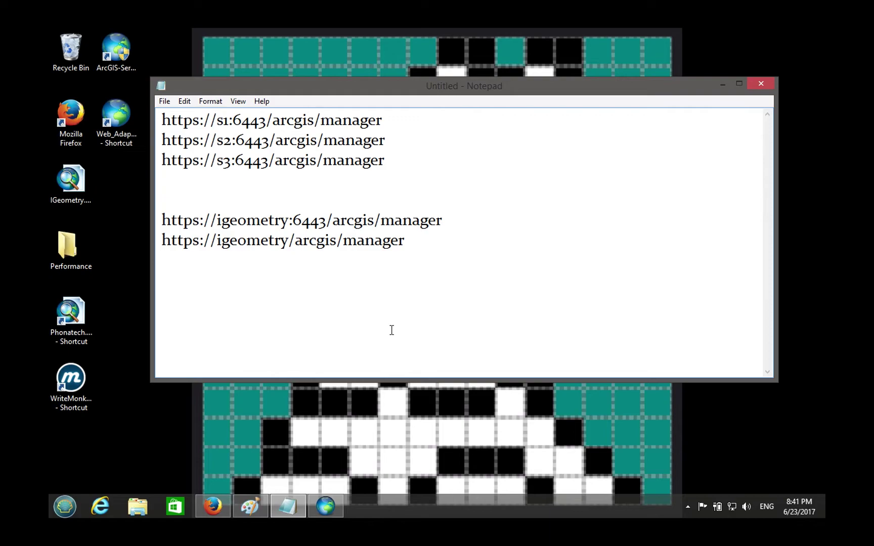
pyautogui.click(325, 506)
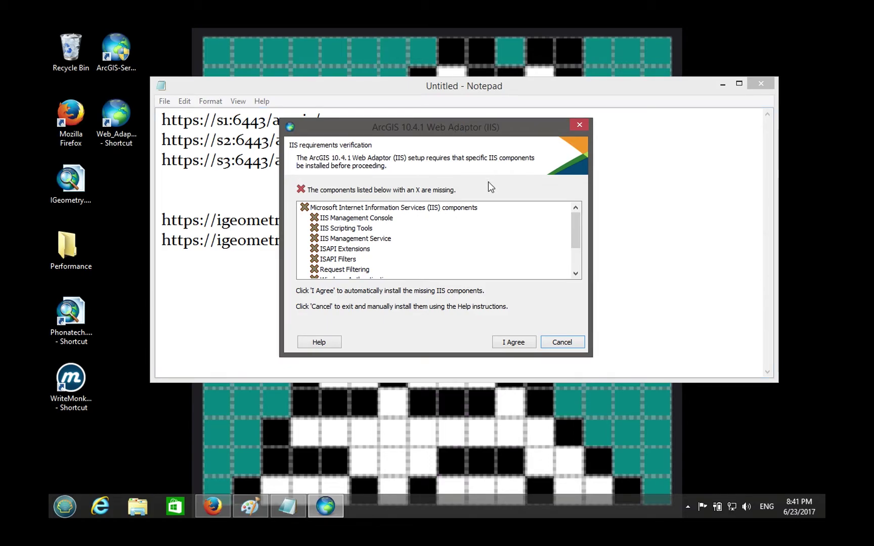
# - Install the missing IIS components and accept the Web Adaptor license agreement
pyautogui.click(514, 343)
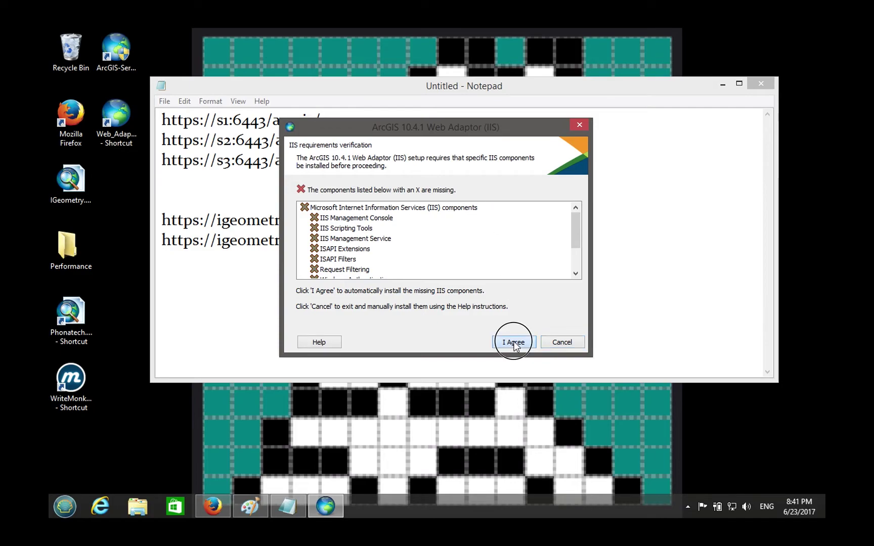
pyautogui.click(722, 85)
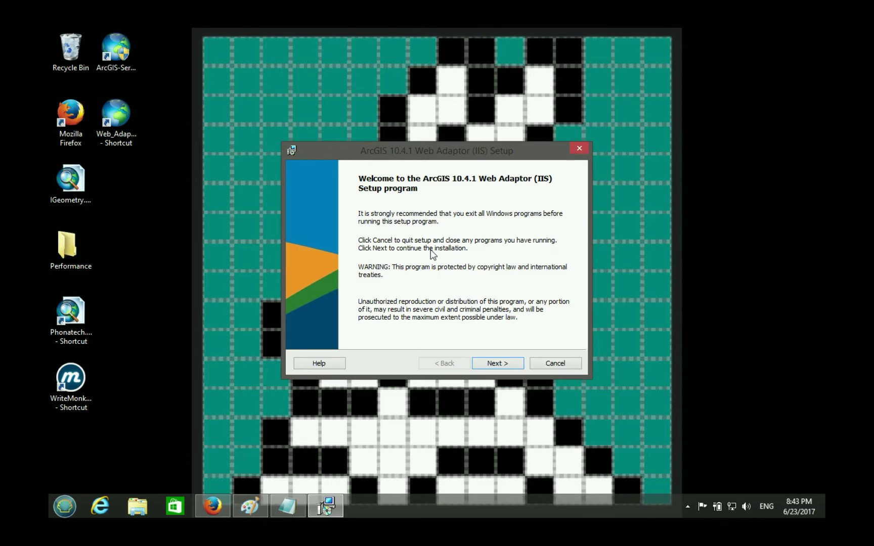
pyautogui.click(500, 362)
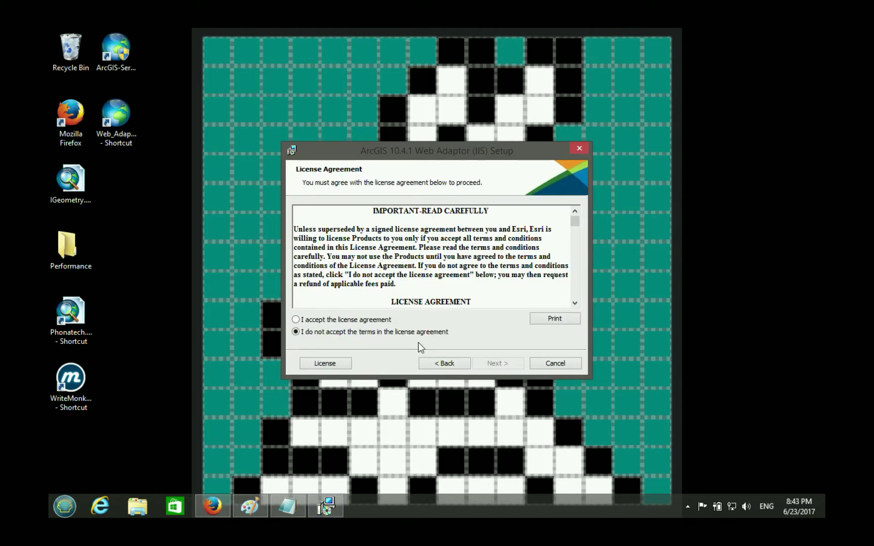
pyautogui.click(388, 324)
pyautogui.click(508, 367)
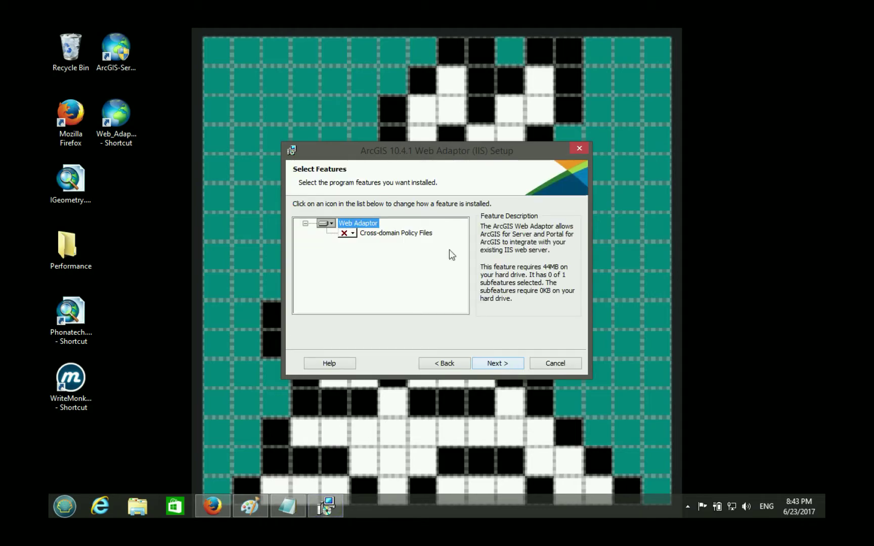
# - Set the Cross-domain Policy Files feature to install on the local hard drive
pyautogui.moveTo(432, 148); pyautogui.dragTo(432, 116)
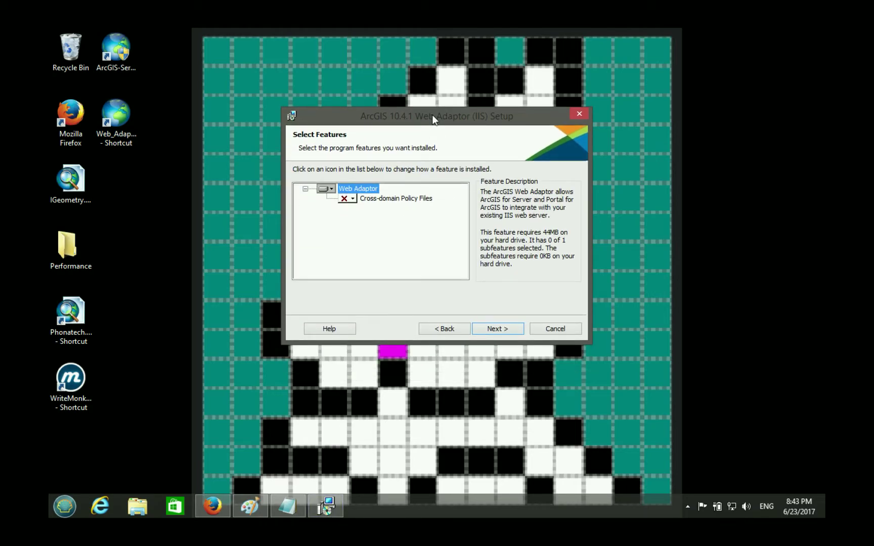
pyautogui.click(347, 199)
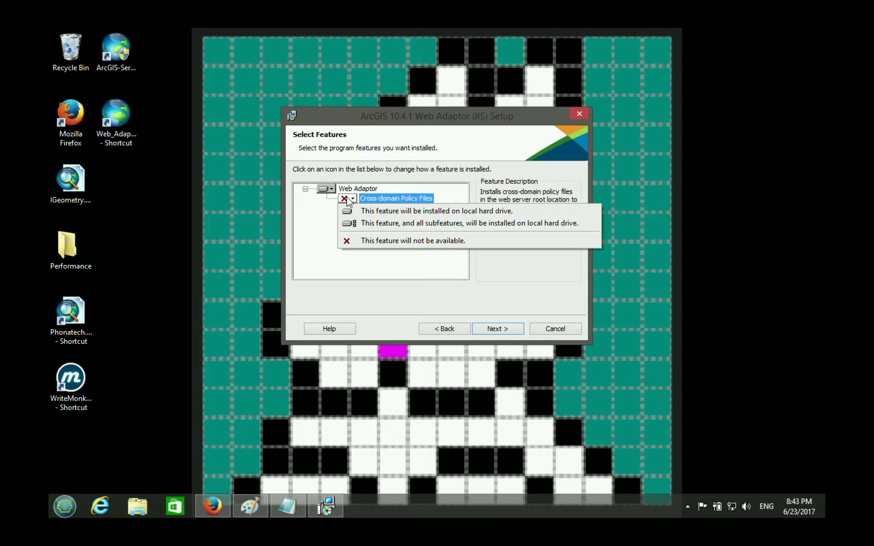
pyautogui.click(371, 221)
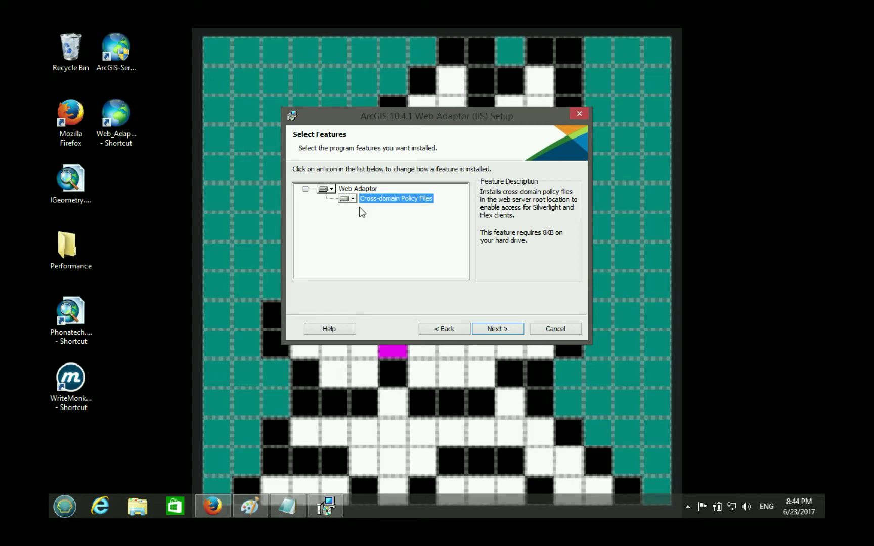
pyautogui.moveTo(431, 109); pyautogui.dragTo(431, 101)
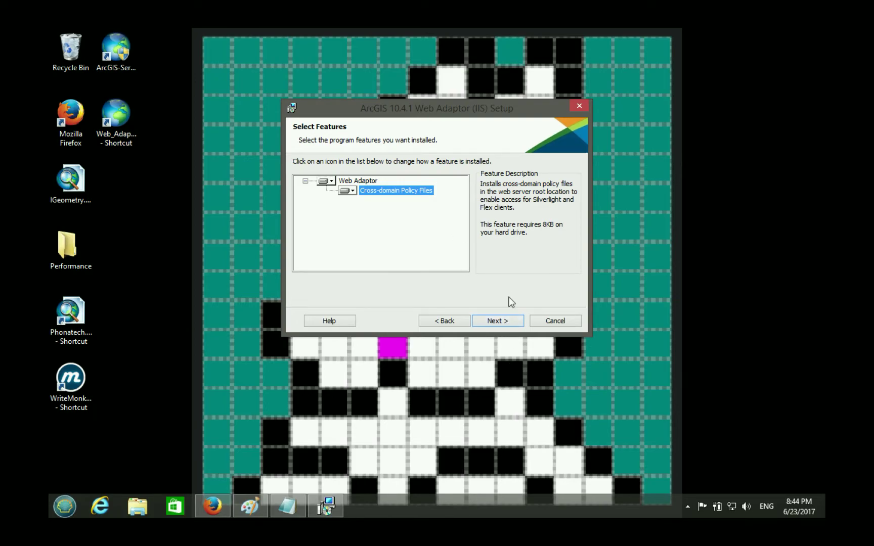
# - Reach the New Virtual Directory page keeping the name arcgis, then mark Firefox's /arcgis/manager/ address path
pyautogui.click(498, 325)
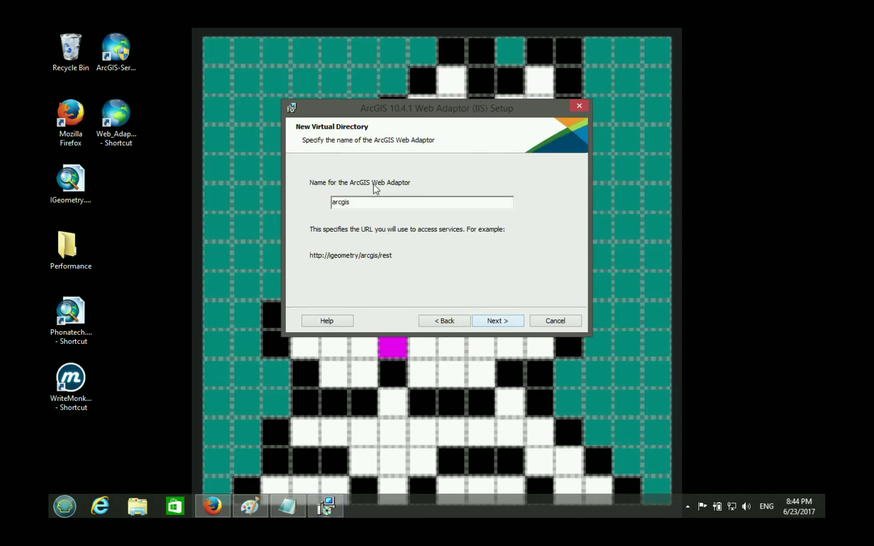
pyautogui.click(393, 202)
pyautogui.click(212, 506)
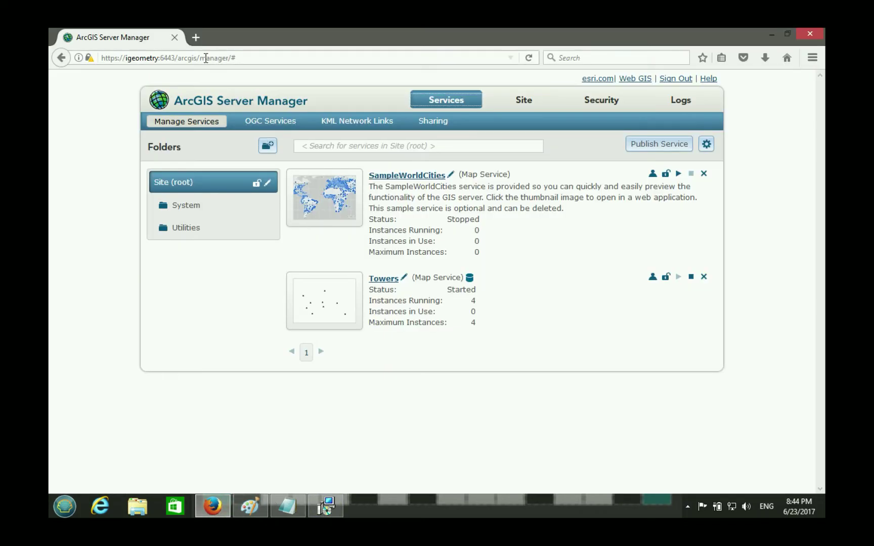
pyautogui.moveTo(175, 58); pyautogui.dragTo(330, 59)
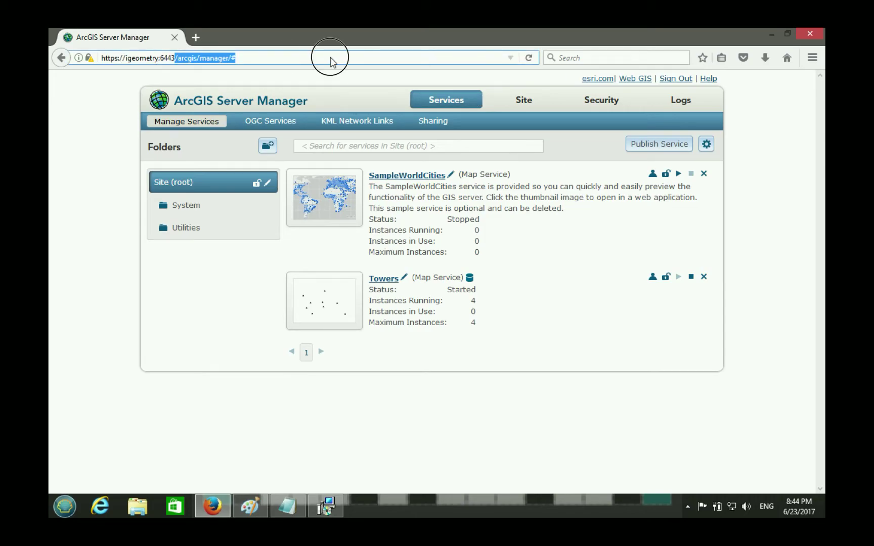
pyautogui.click(196, 38)
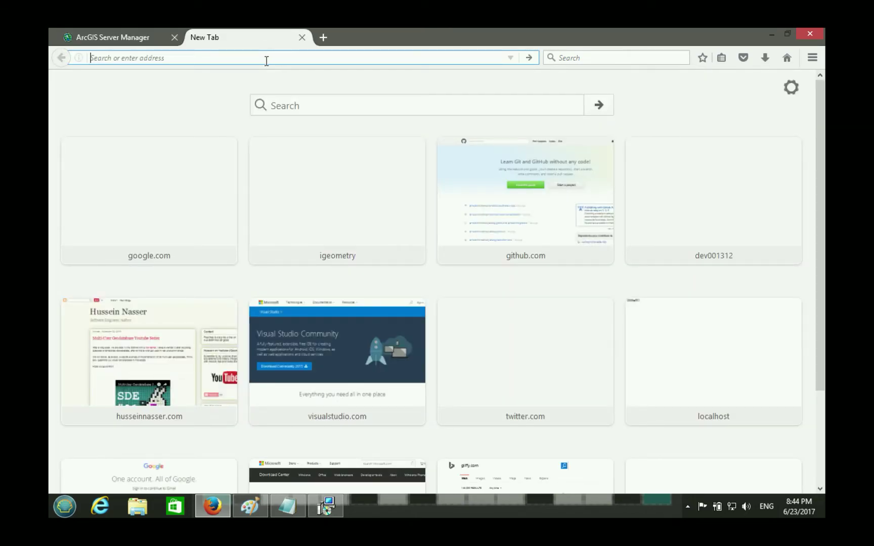
pyautogui.write('https://igeometry/')
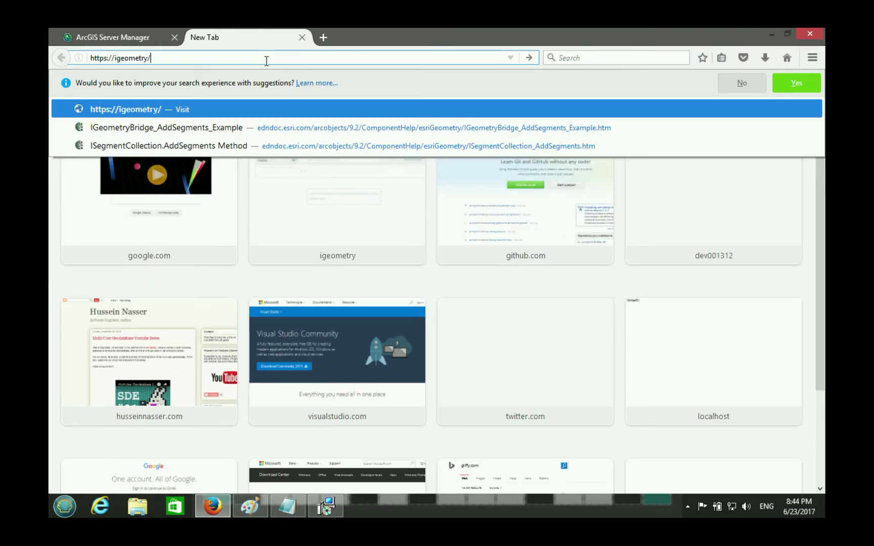
pyautogui.write('arcgis')
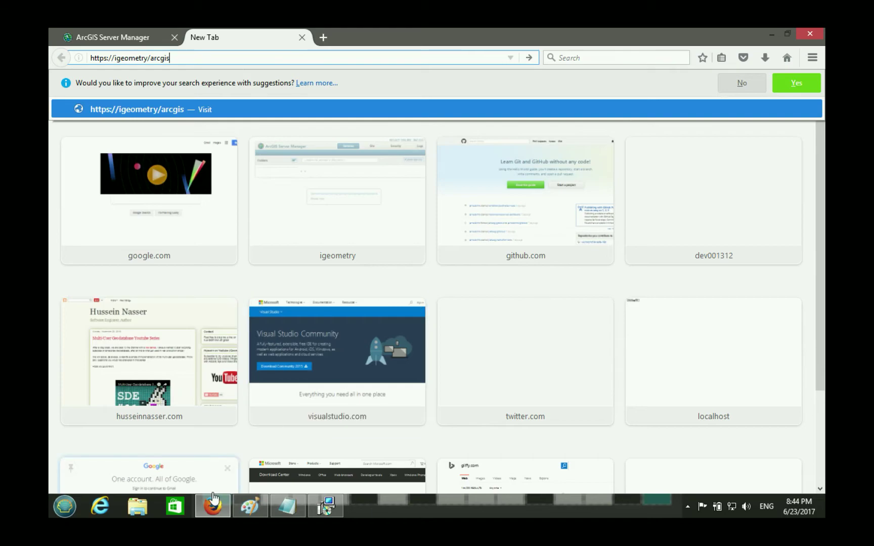
pyautogui.doubleClick(160, 58)
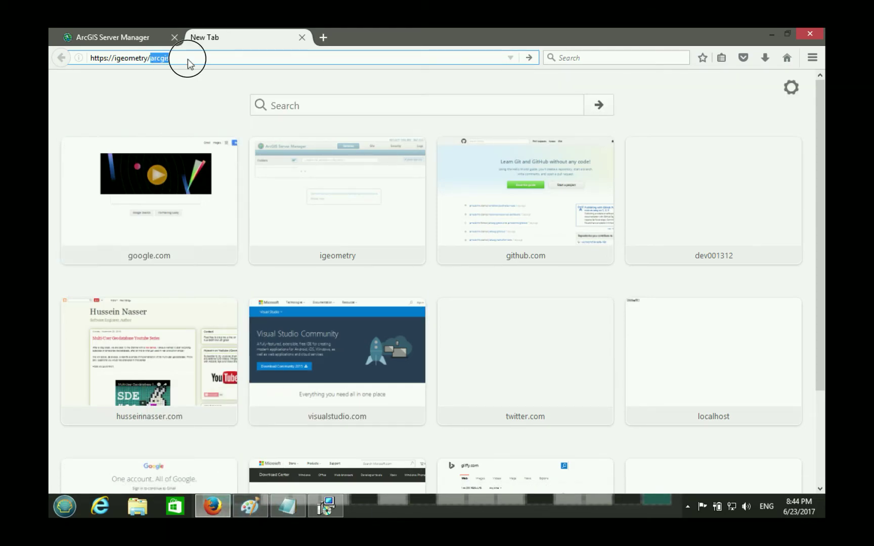
pyautogui.write('we')
pyautogui.press('BackSpace')
pyautogui.press('BackSpace')
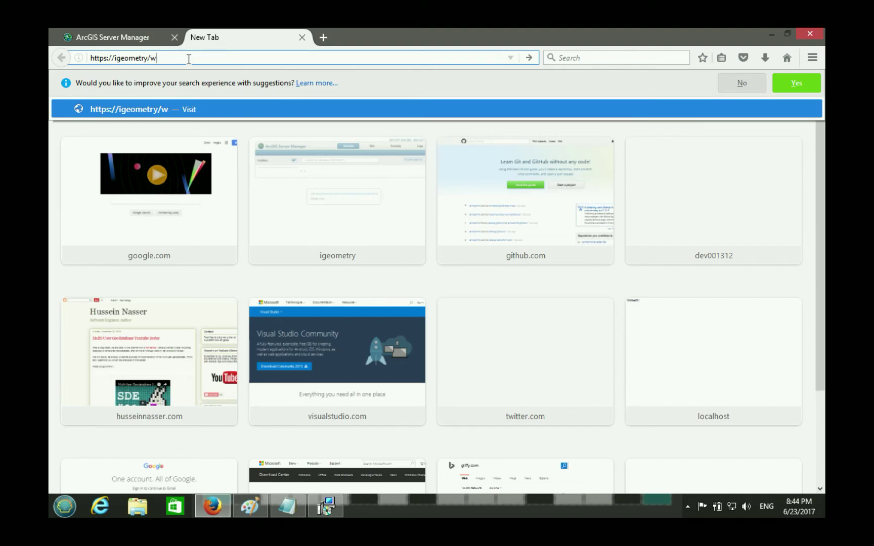
pyautogui.write('server')
pyautogui.press('BackSpace')
pyautogui.press('BackSpace')
pyautogui.press('BackSpace')
pyautogui.press('BackSpace')
pyautogui.press('BackSpace')
pyautogui.press('BackSpace')
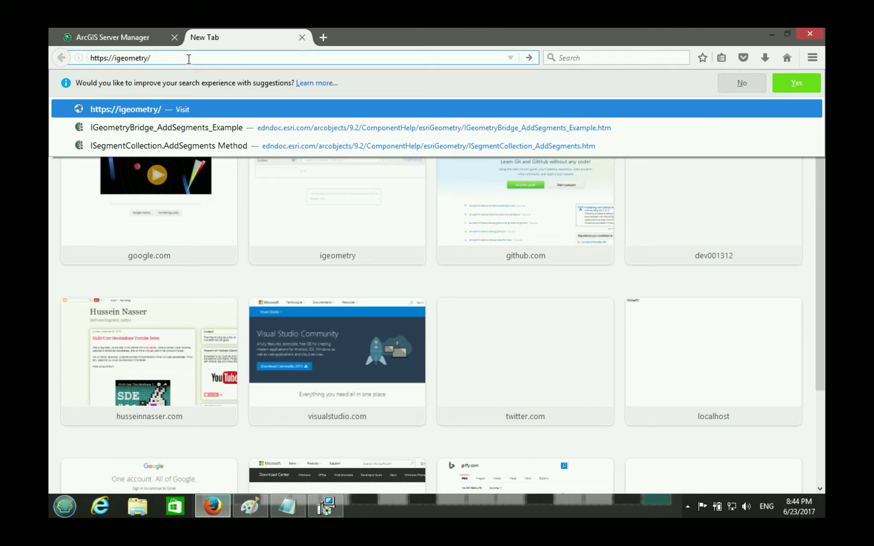
pyautogui.write('portal')
pyautogui.press('BackSpace')
pyautogui.press('BackSpace')
pyautogui.press('BackSpace')
pyautogui.press('BackSpace')
pyautogui.press('BackSpace')
pyautogui.press('BackSpace')
pyautogui.write('server')
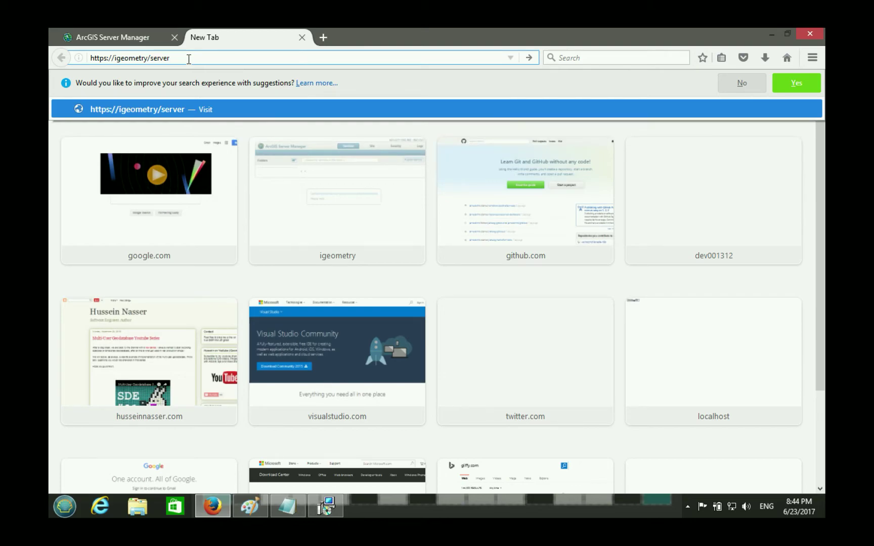
# - Compare against the Server Manager address's 6443 port and arcgis path, then return to setup
pyautogui.click(215, 504)
pyautogui.moveTo(441, 115); pyautogui.dragTo(440, 104)
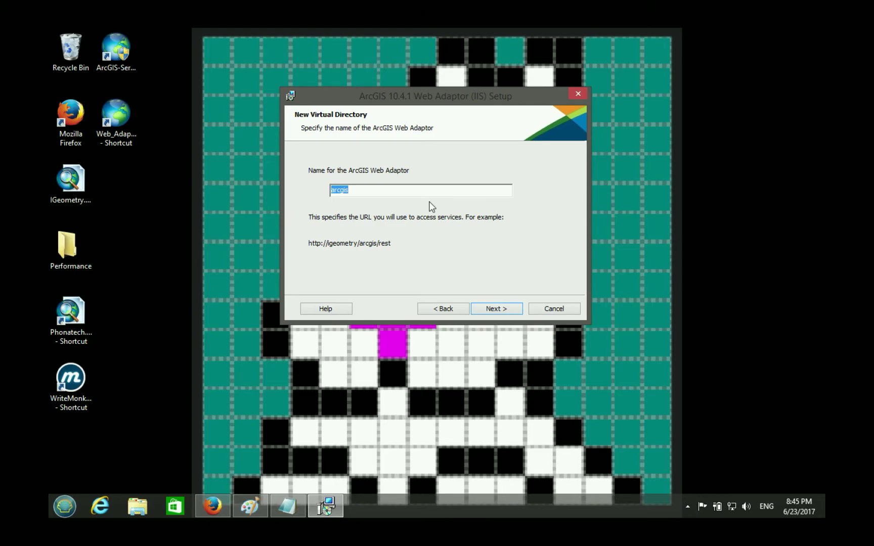
pyautogui.click(213, 506)
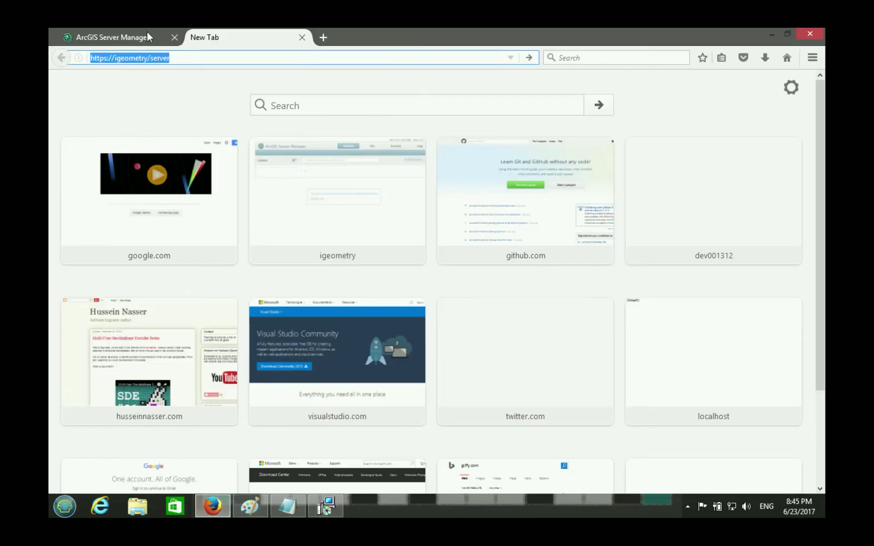
pyautogui.click(141, 39)
pyautogui.click(190, 58)
pyautogui.doubleClick(189, 59)
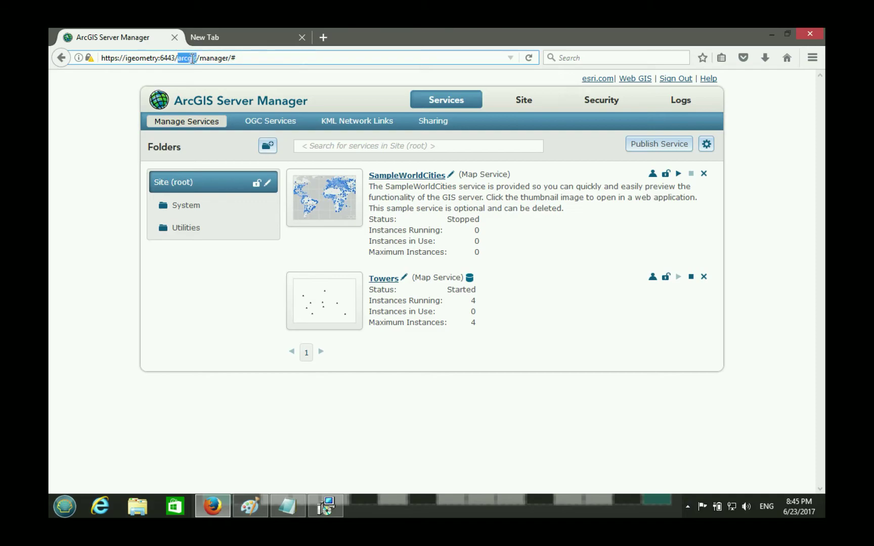
pyautogui.doubleClick(167, 58)
pyautogui.doubleClick(187, 59)
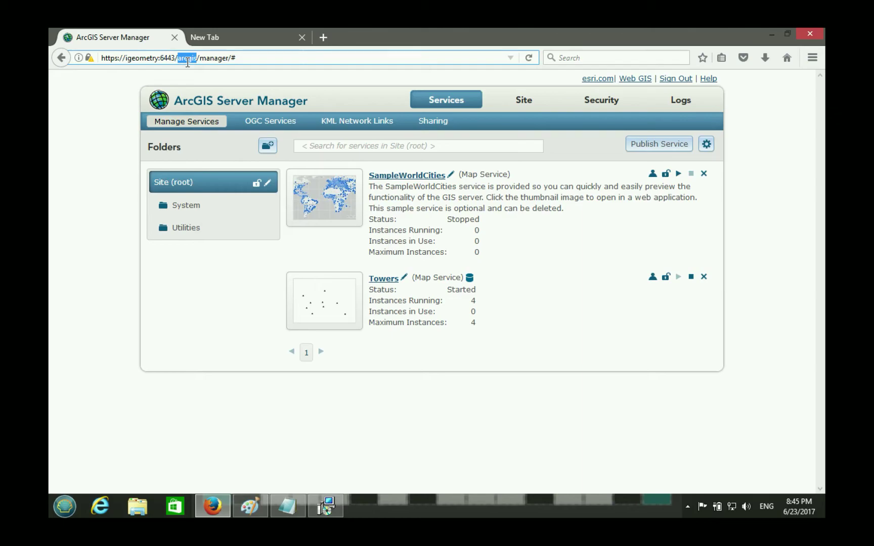
pyautogui.click(231, 39)
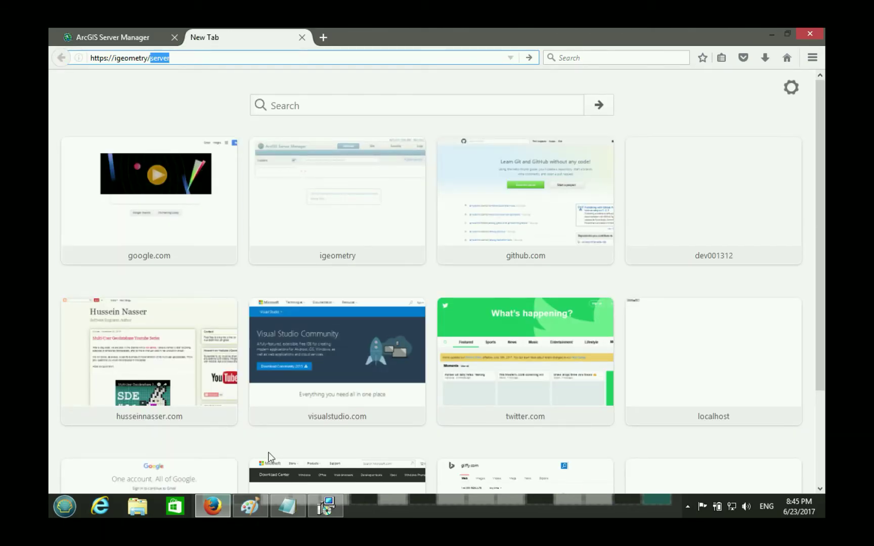
pyautogui.click(212, 505)
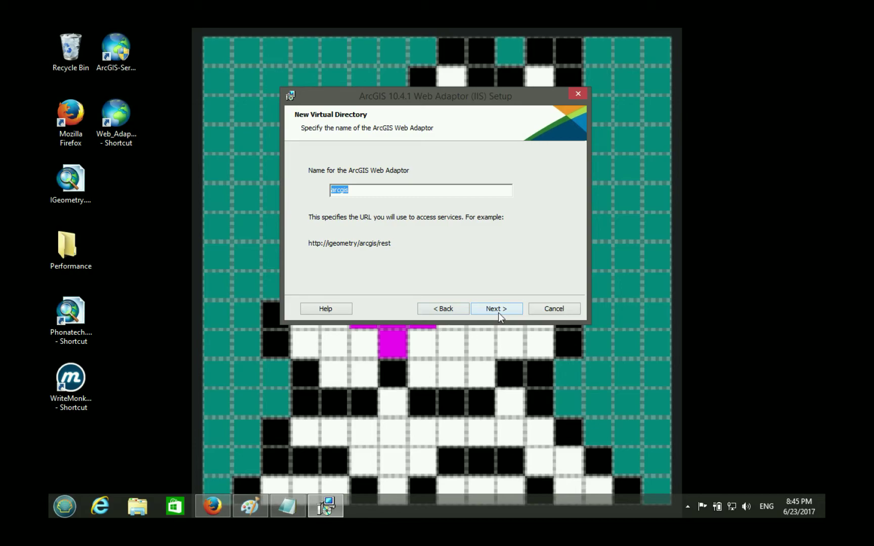
# - Keep arcgis as the virtual directory name and install ArcGIS 10.4.1 Web Adaptor (IIS) to completion
pyautogui.click(498, 310)
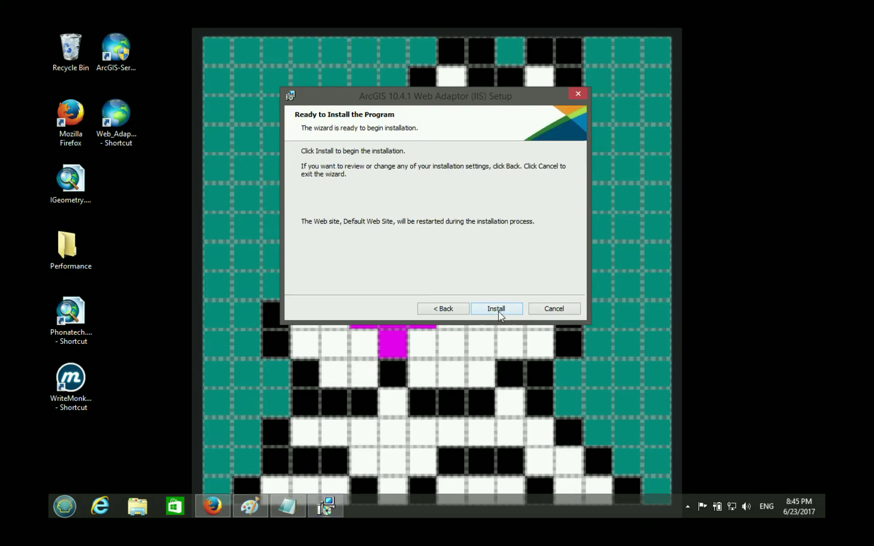
pyautogui.click(499, 312)
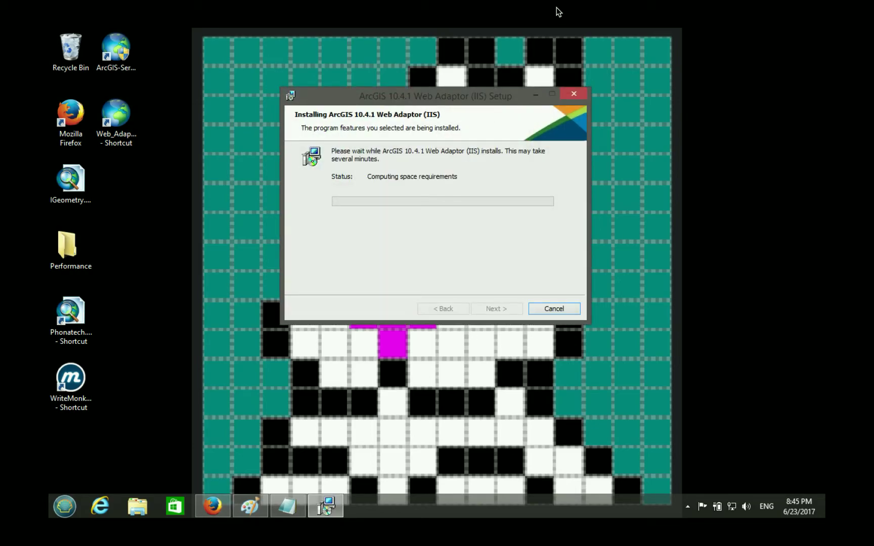
pyautogui.moveTo(576, 2)
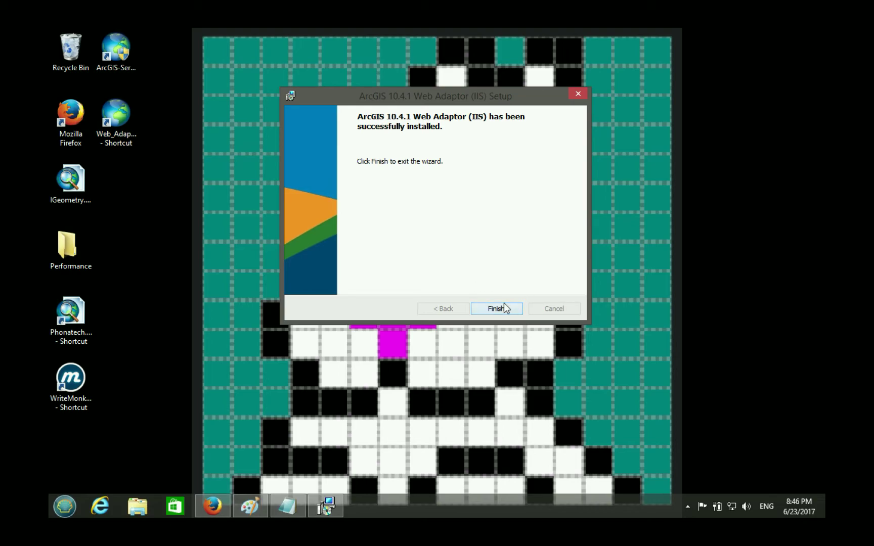
# - Check that the arcgis folder exists in C:\inetpub\wwwroot, then close File Explorer
pyautogui.click(124, 505)
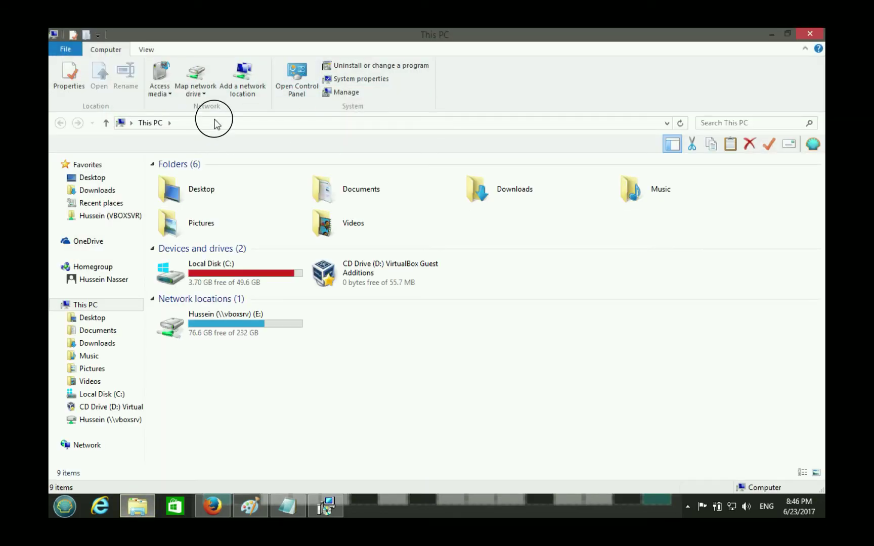
pyautogui.click(214, 124)
pyautogui.doubleClick(217, 267)
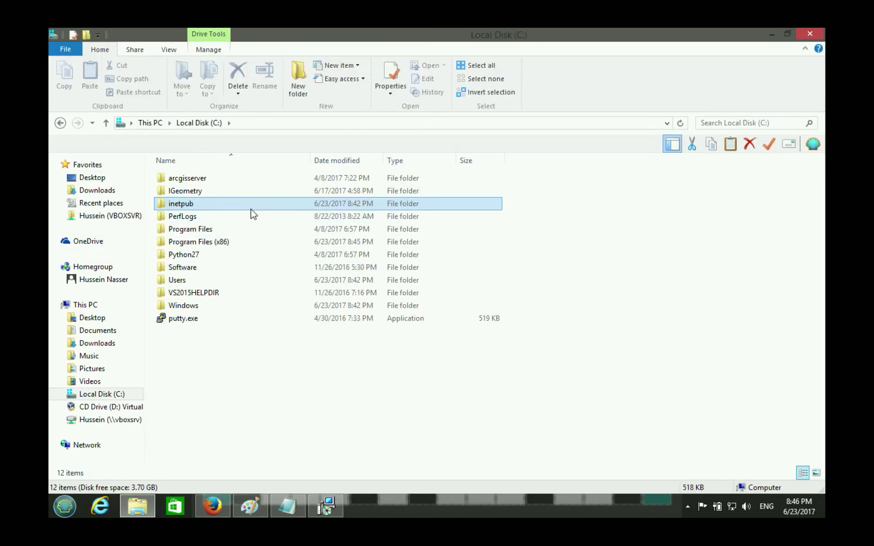
pyautogui.doubleClick(253, 208)
pyautogui.press('w')
pyautogui.press('Return')
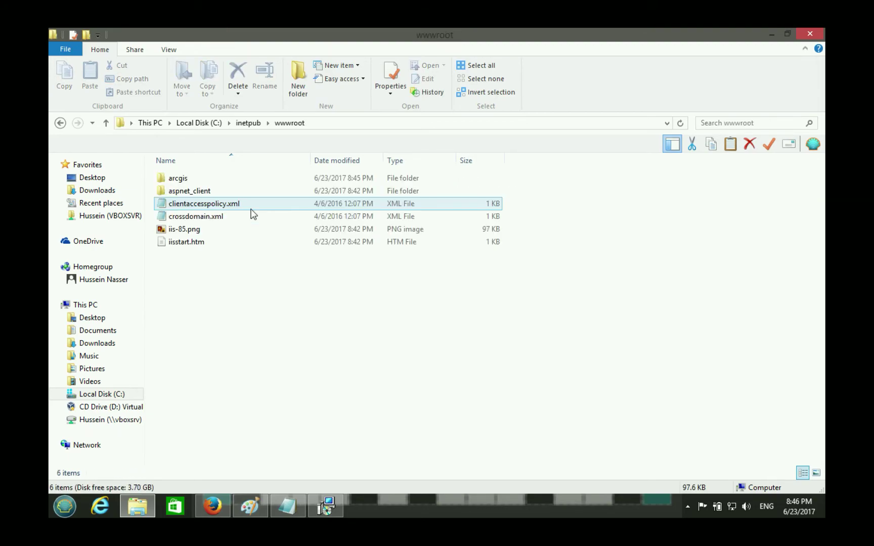
pyautogui.click(203, 179)
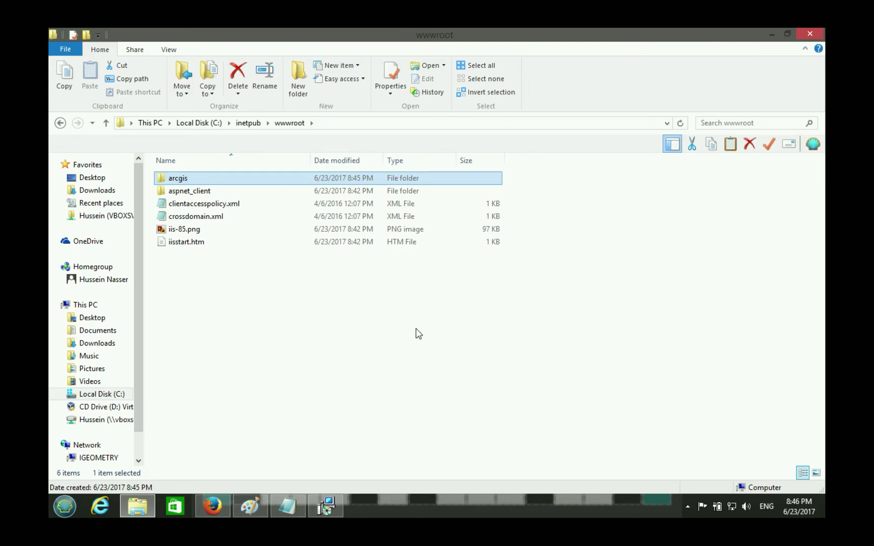
pyautogui.click(820, 36)
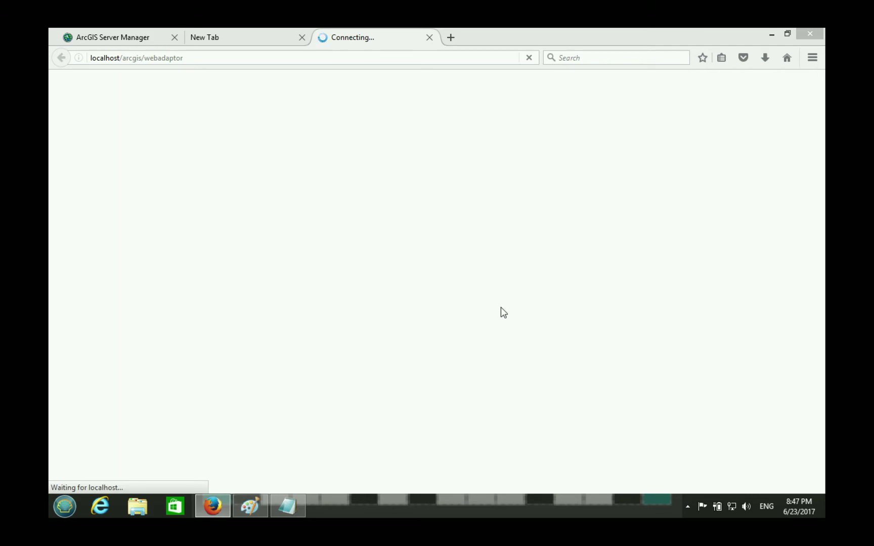
pyautogui.click(215, 58)
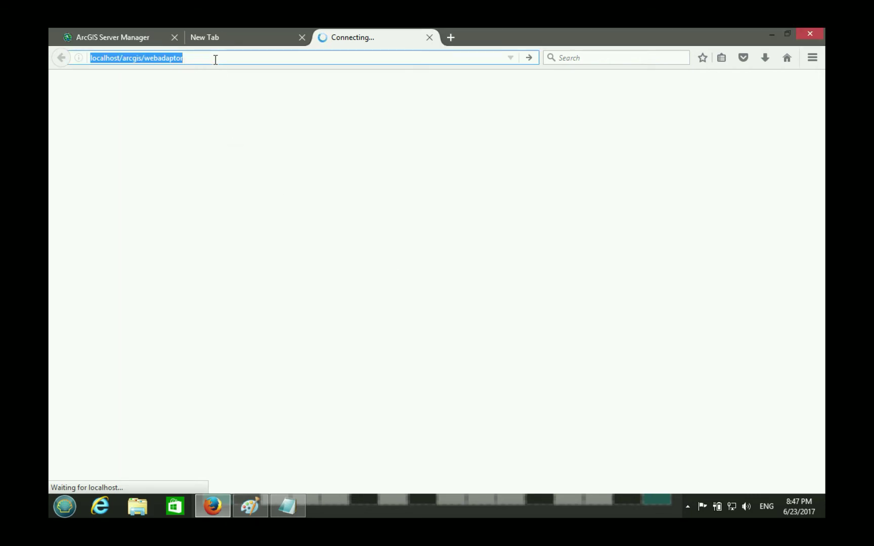
pyautogui.click(430, 38)
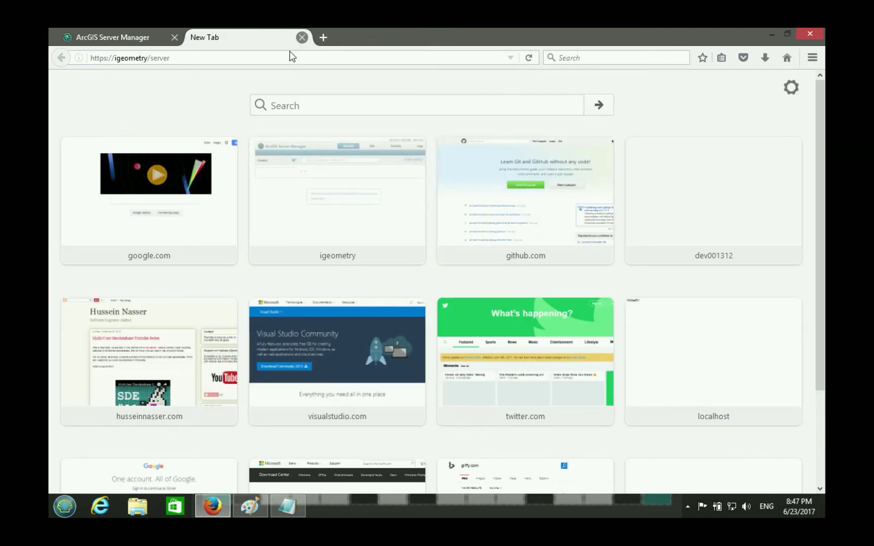
pyautogui.click(263, 57)
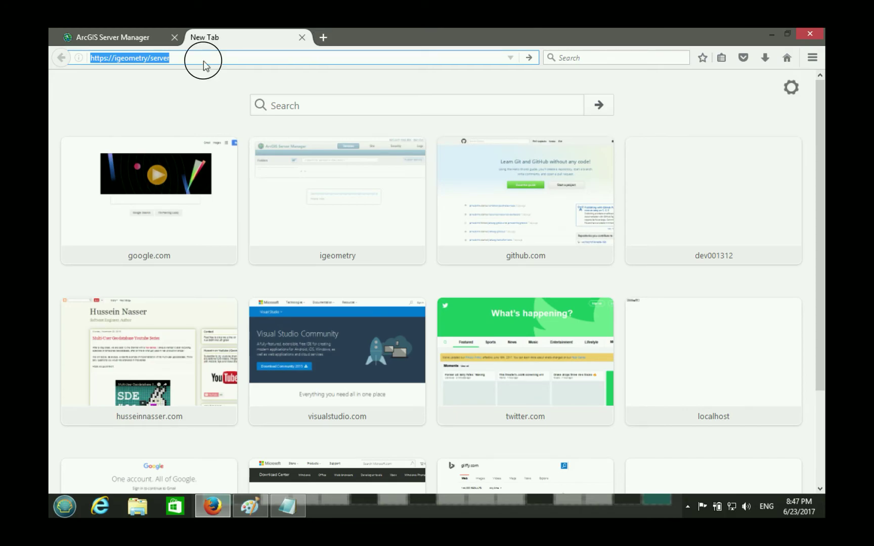
pyautogui.doubleClick(203, 61)
pyautogui.doubleClick(253, 57)
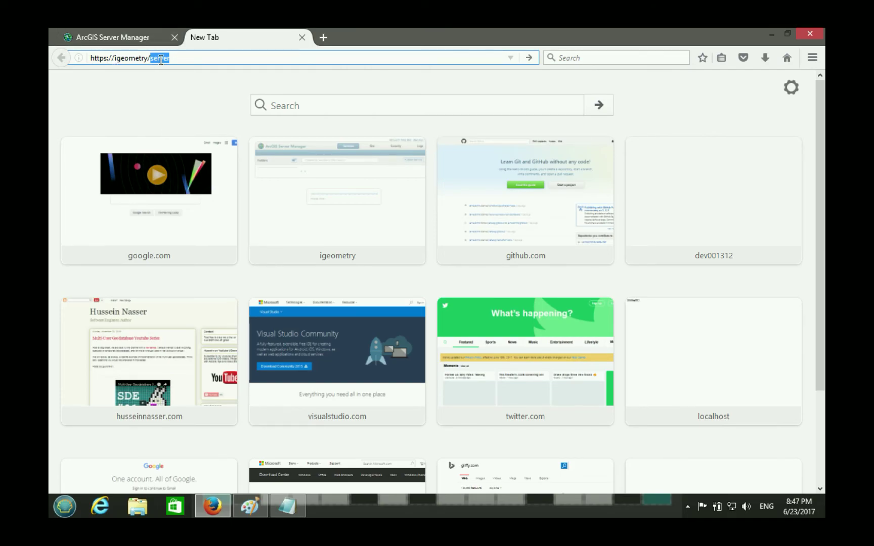
pyautogui.write('arcgis')
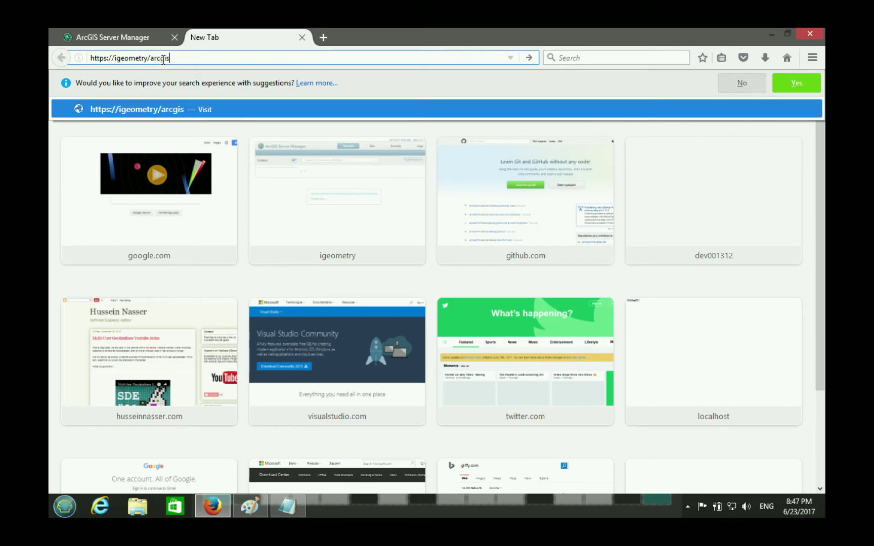
pyautogui.write('/webadaptor')
pyautogui.press('Return')
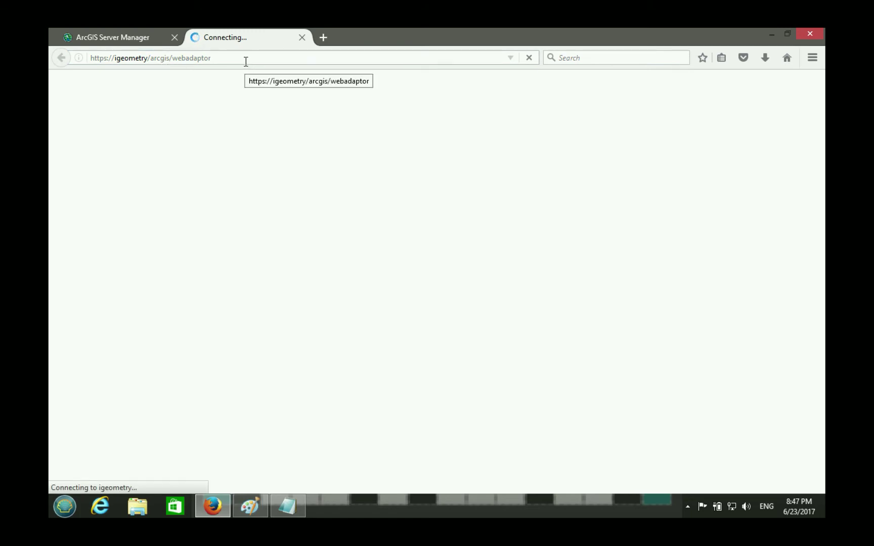
# - Retry the port-less web adaptor address over plain http instead of https
pyautogui.doubleClick(270, 64)
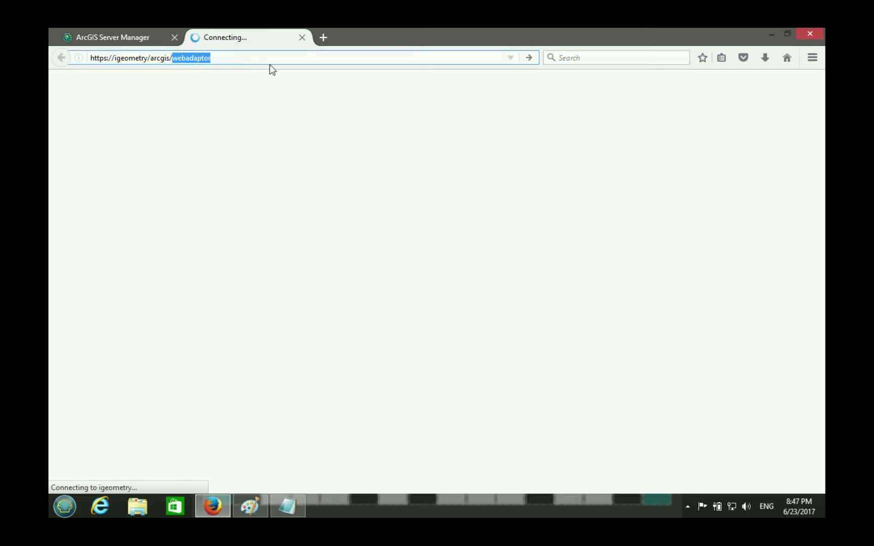
pyautogui.click(279, 61)
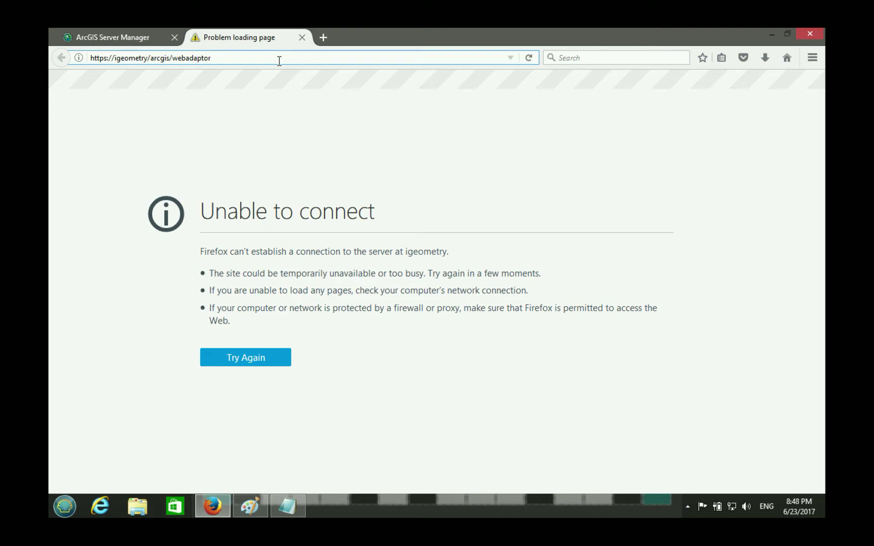
pyautogui.click(103, 58)
pyautogui.press('Delete')
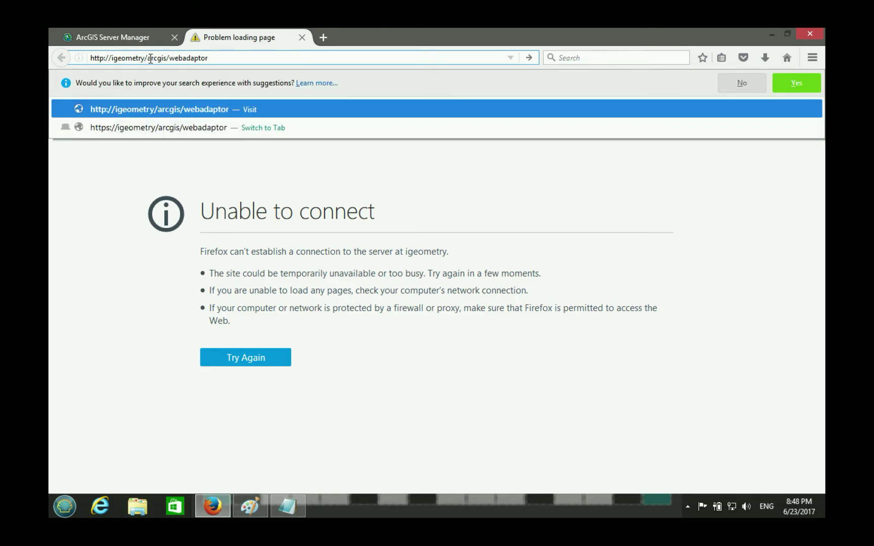
pyautogui.press('Return')
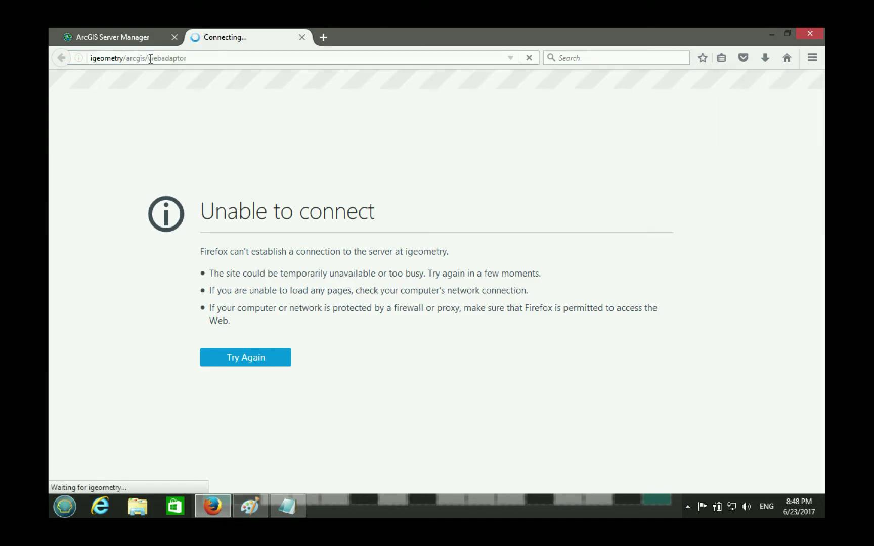
pyautogui.click(200, 56)
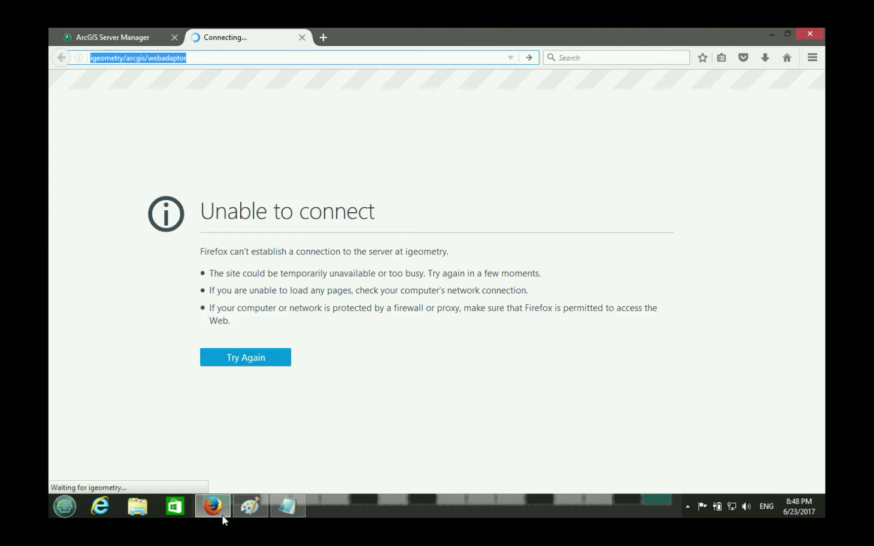
pyautogui.click(66, 508)
# - Open Control Panel's Administrative Tools and select the Internet Information Services (IIS) Manager shortcut
pyautogui.click(256, 310)
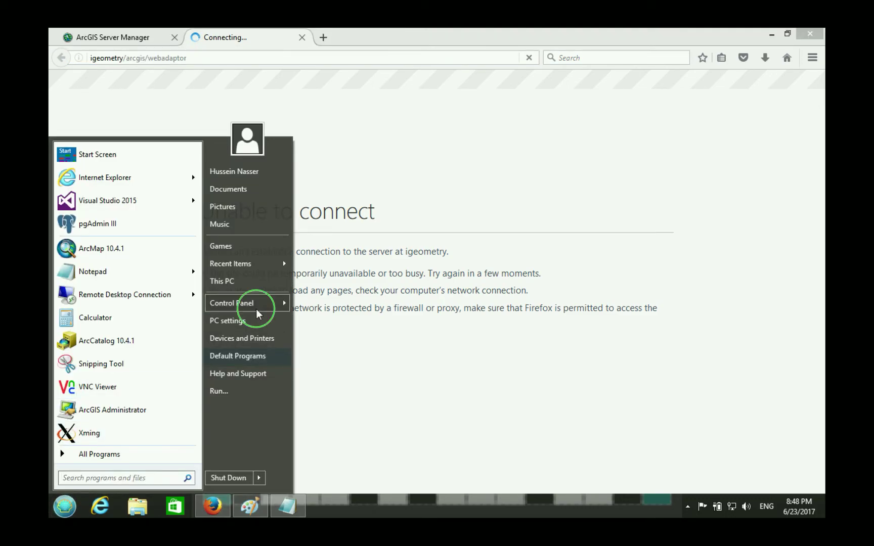
pyautogui.click(286, 316)
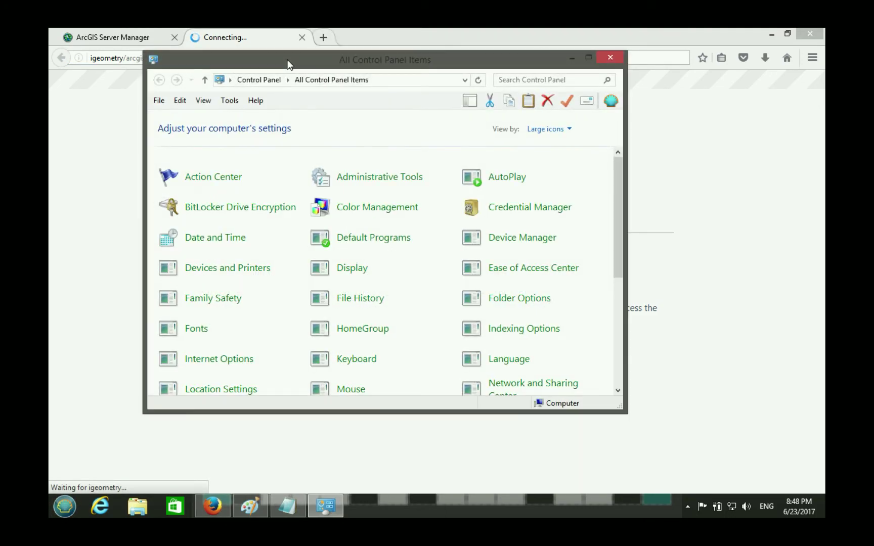
pyautogui.moveTo(287, 63); pyautogui.dragTo(408, 77)
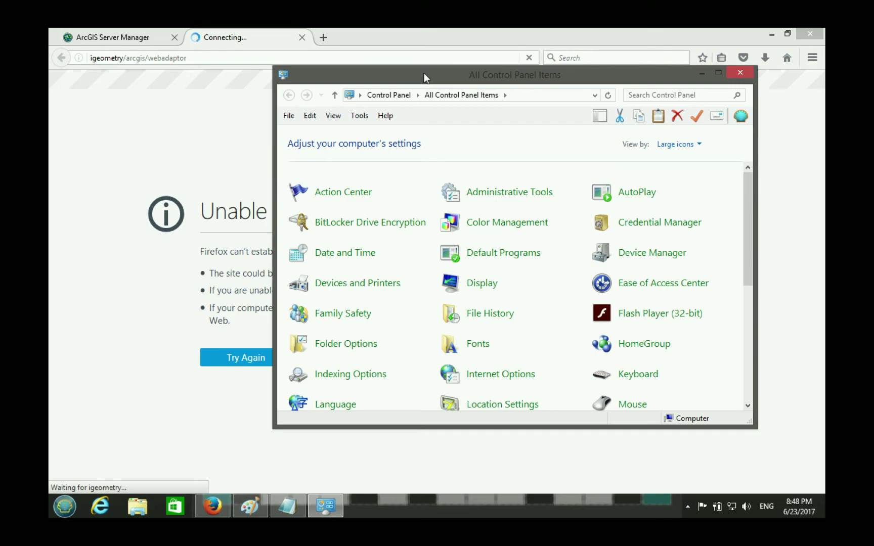
pyautogui.moveTo(424, 74); pyautogui.dragTo(410, 79)
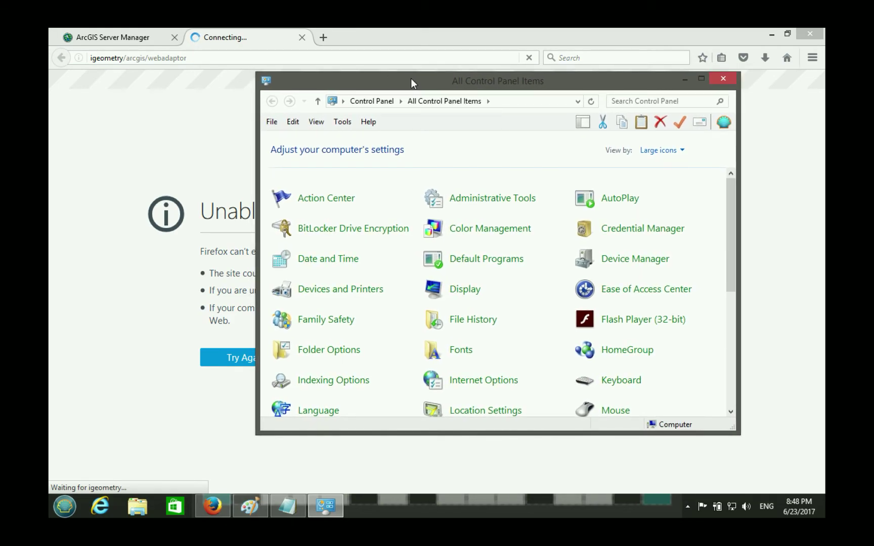
pyautogui.click(662, 150)
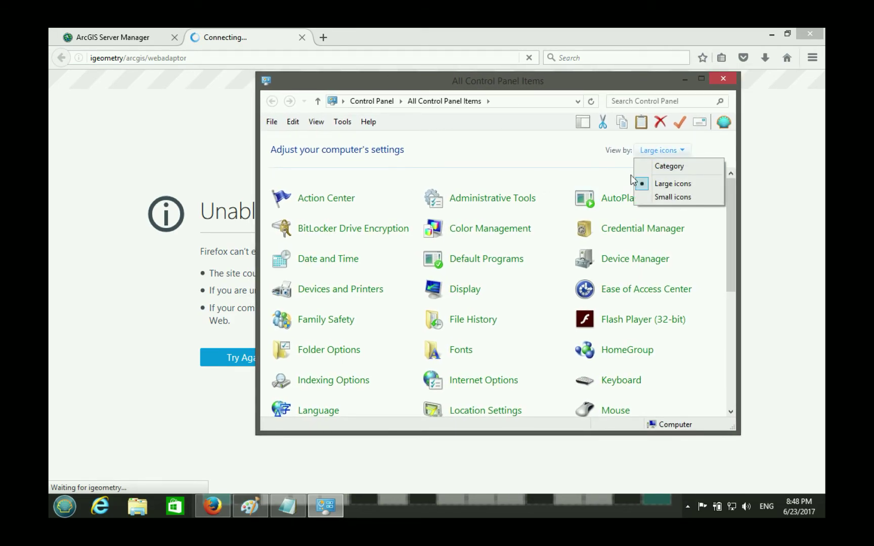
pyautogui.doubleClick(512, 197)
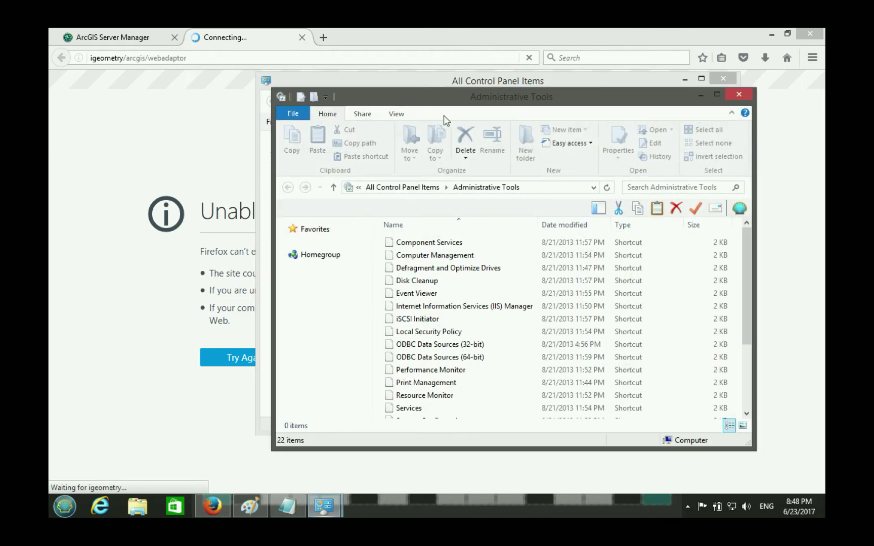
pyautogui.click(513, 310)
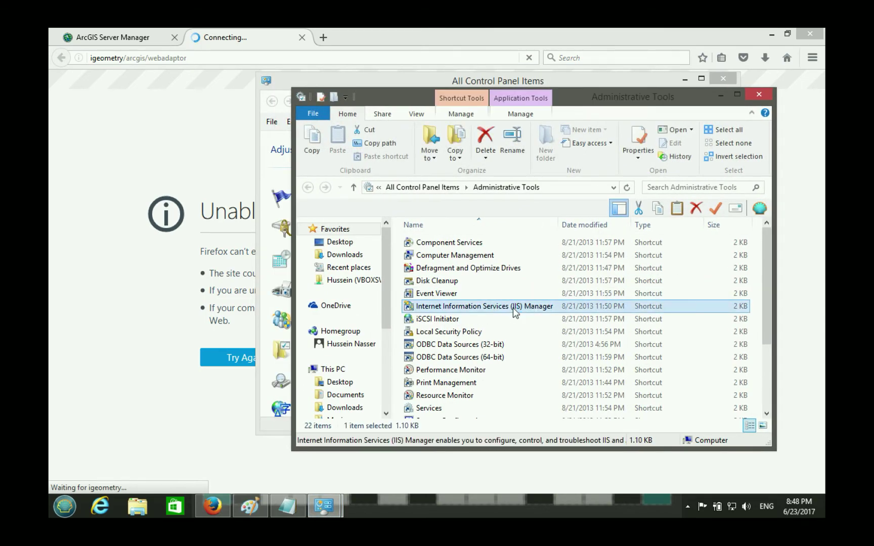
# - Launch IIS Manager, dismiss the Web Platform prompt, and browse IGEOMETRY's sites and application pools
pyautogui.doubleClick(515, 312)
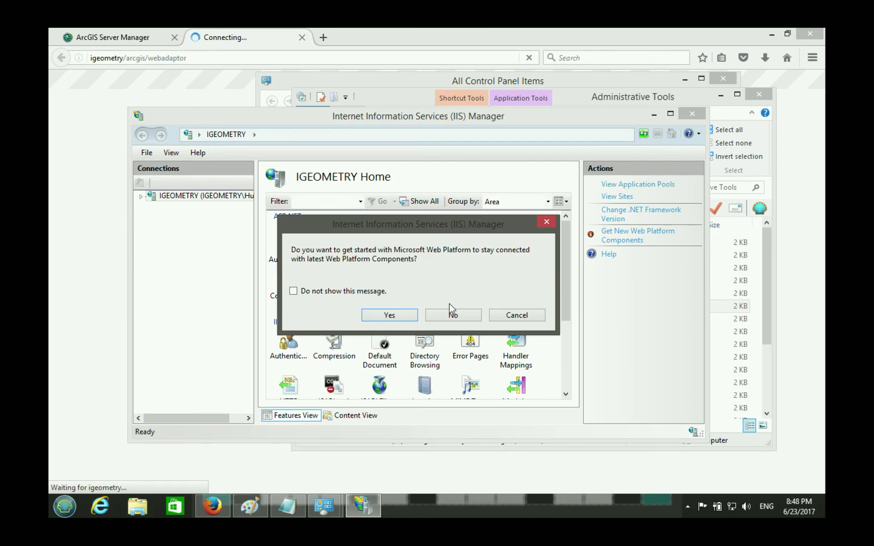
pyautogui.click(516, 315)
pyautogui.moveTo(285, 116); pyautogui.dragTo(286, 71)
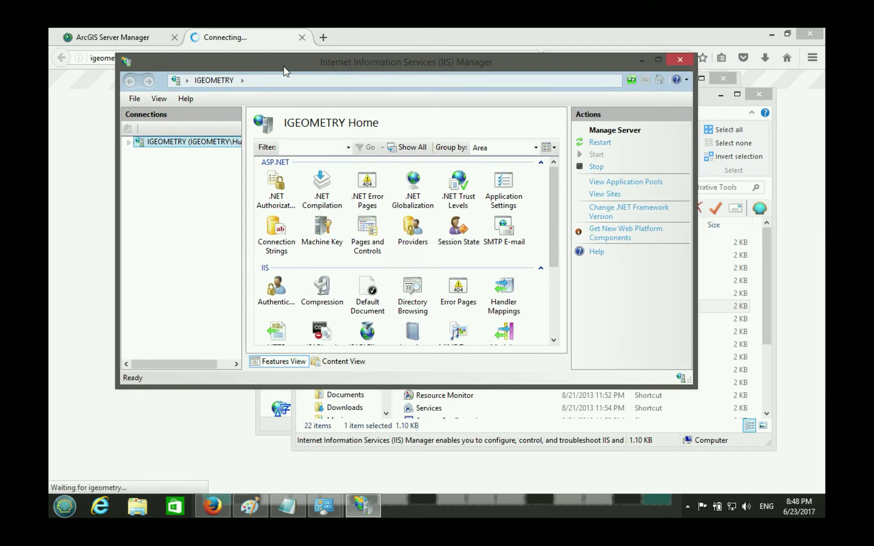
pyautogui.doubleClick(159, 142)
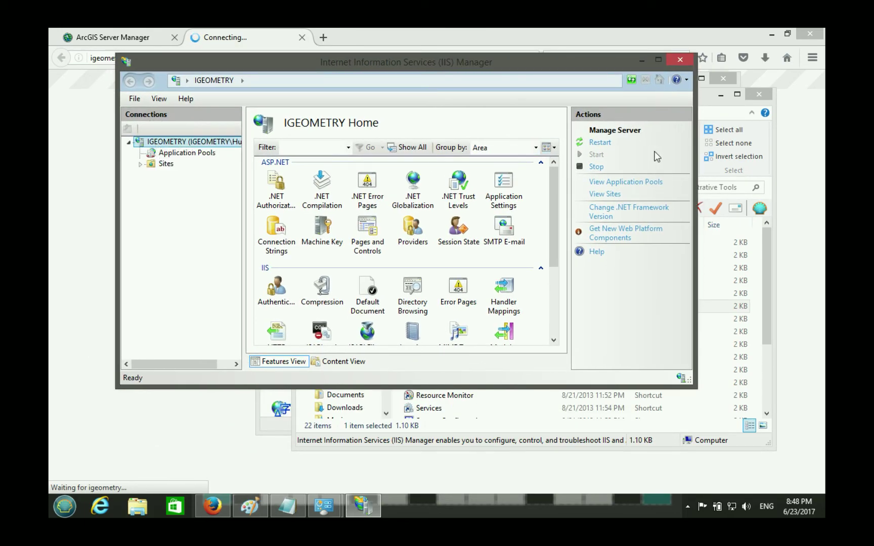
pyautogui.click(161, 165)
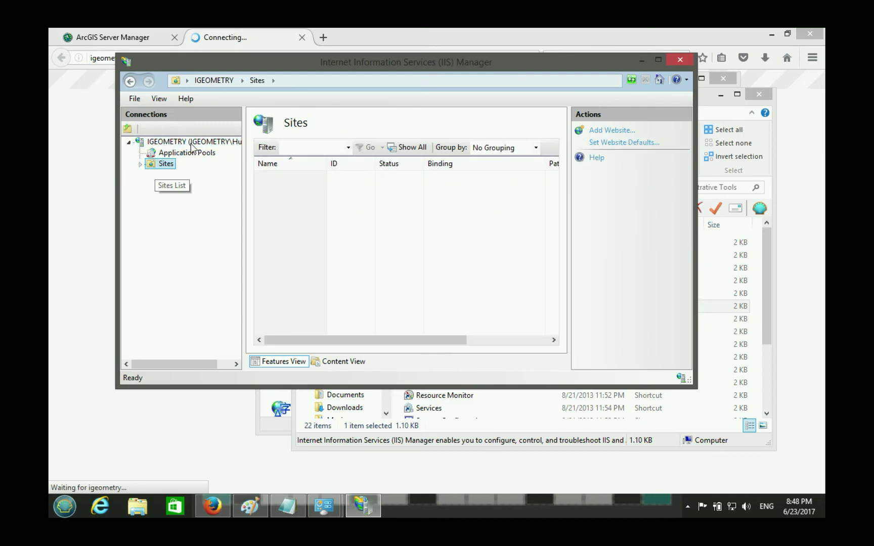
pyautogui.click(195, 175)
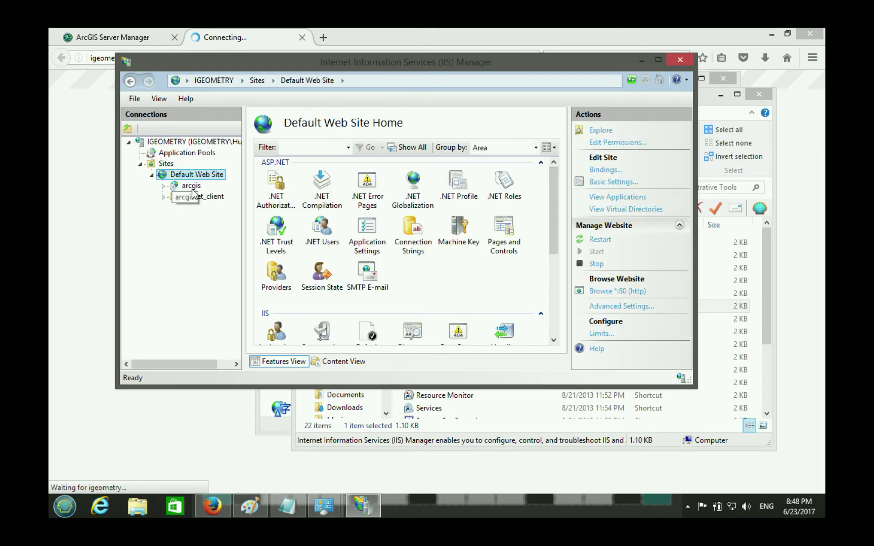
pyautogui.click(192, 187)
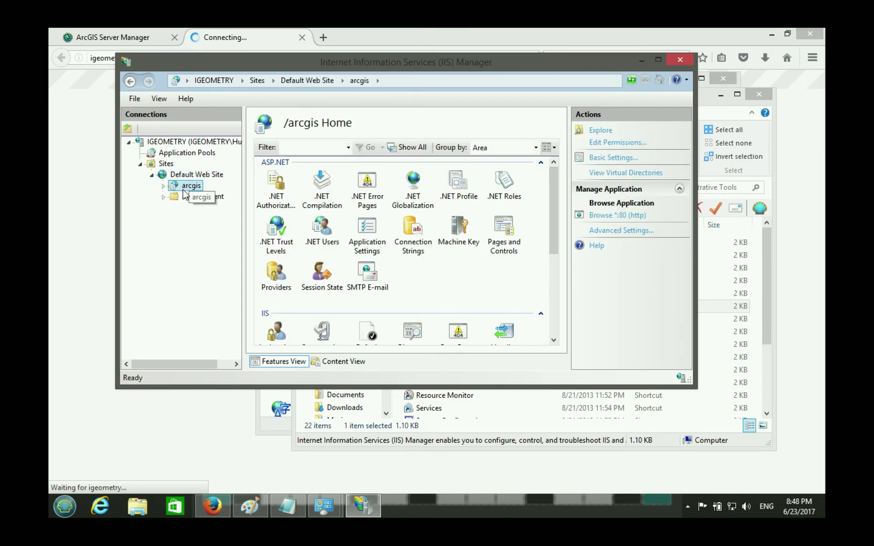
pyautogui.click(188, 153)
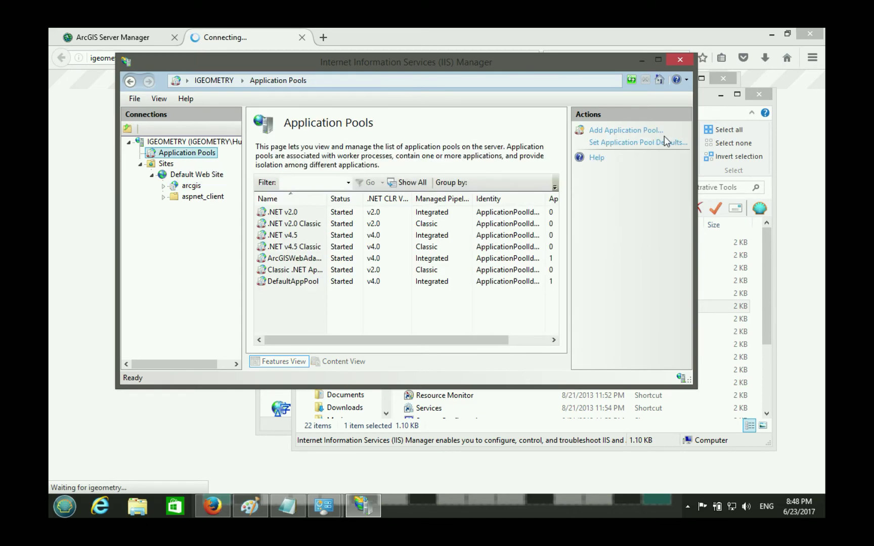
pyautogui.click(192, 142)
# - Restart the IGEOMETRY web server and check the web adaptor page in Firefox
pyautogui.click(599, 142)
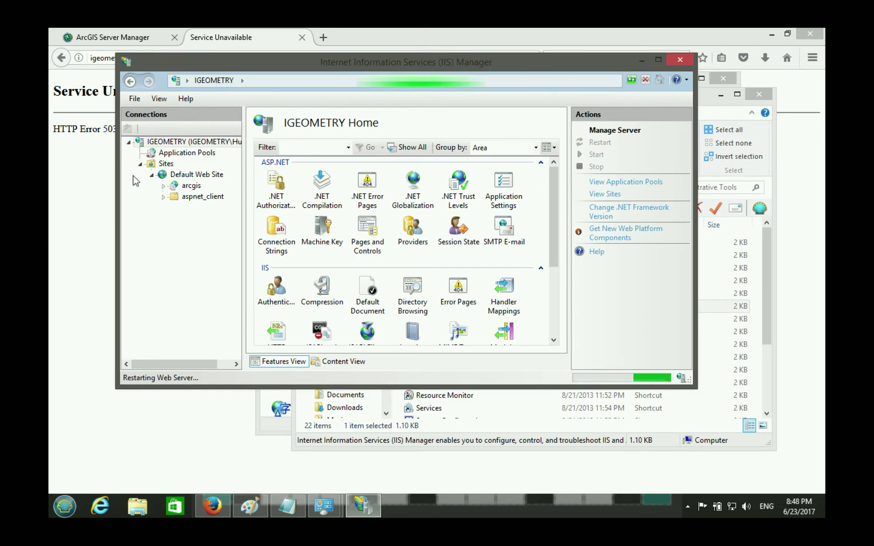
pyautogui.click(86, 126)
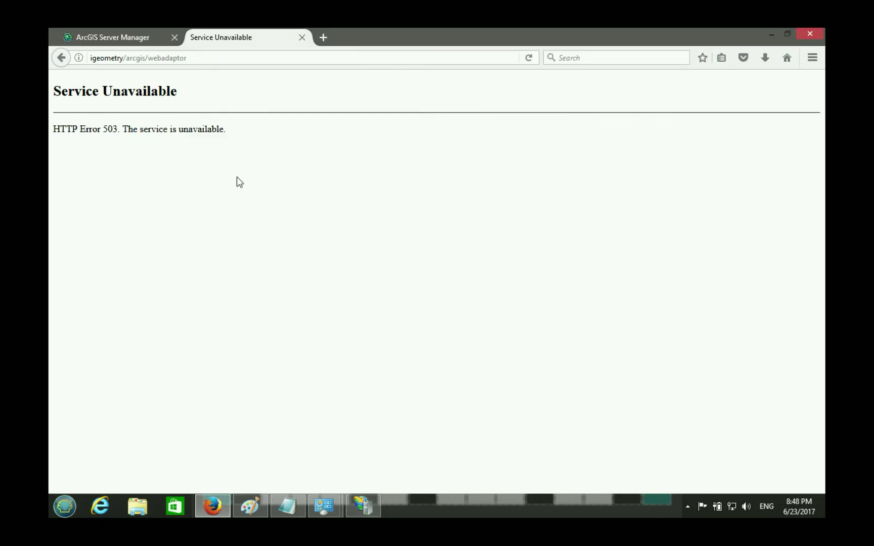
pyautogui.click(366, 509)
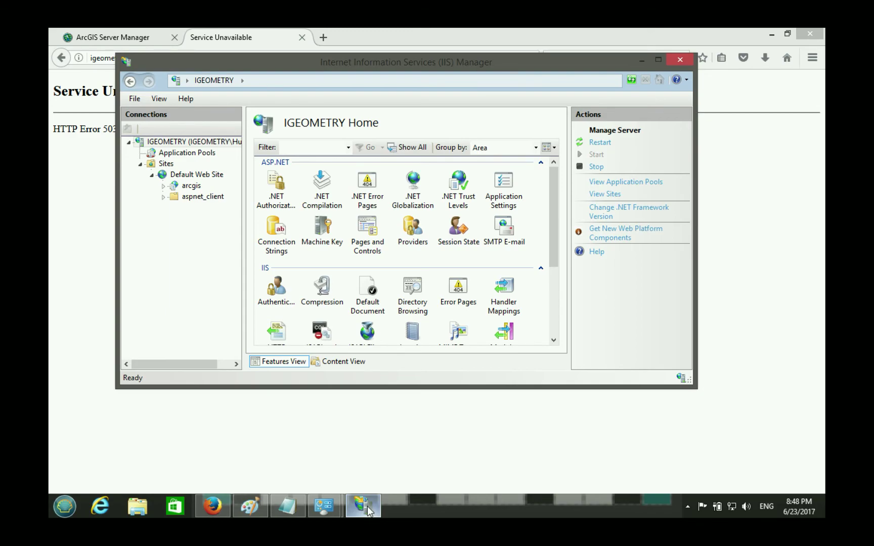
pyautogui.click(366, 508)
pyautogui.moveTo(371, 2)
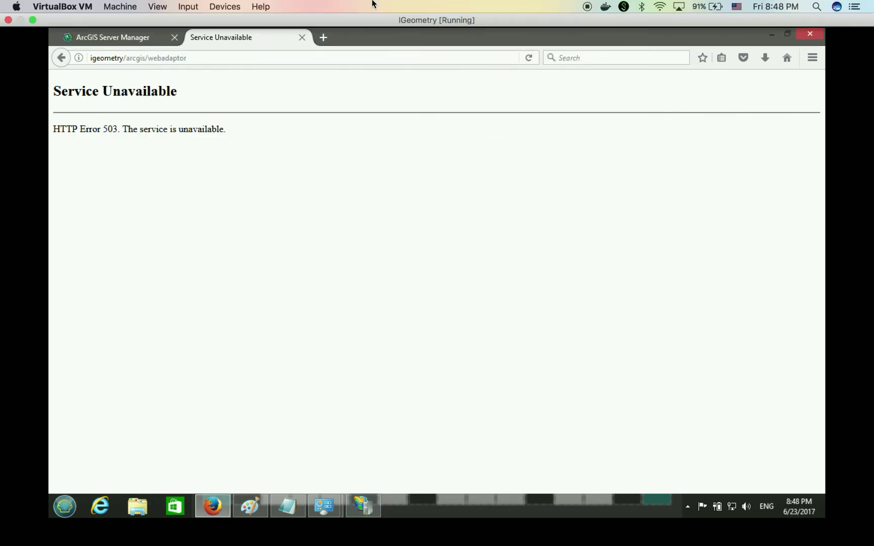
pyautogui.click(587, 6)
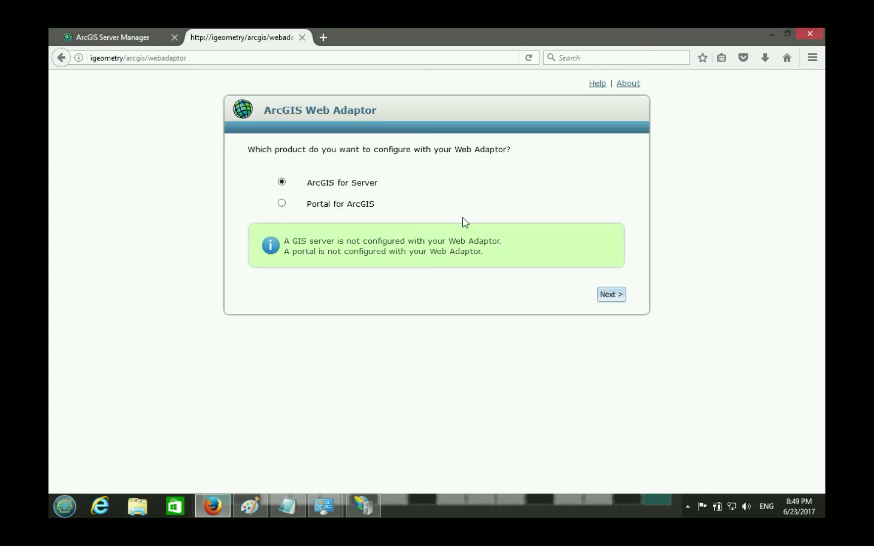
# - Minimize IIS Manager to reveal the web adaptor configuration page in Firefox
pyautogui.click(370, 516)
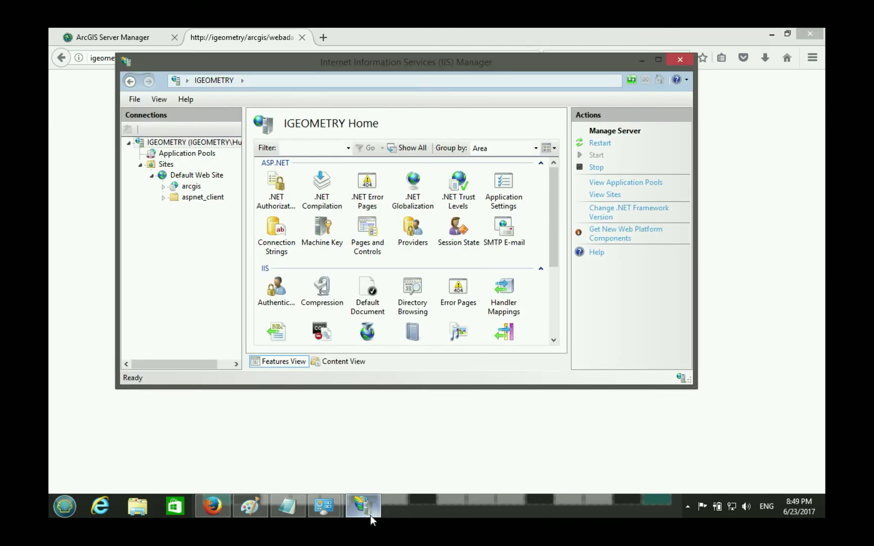
pyautogui.click(70, 506)
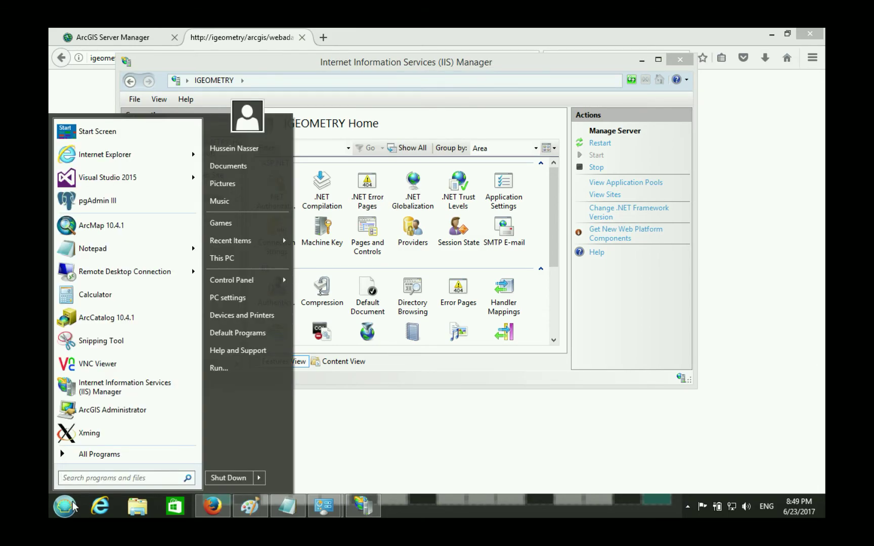
pyautogui.click(540, 71)
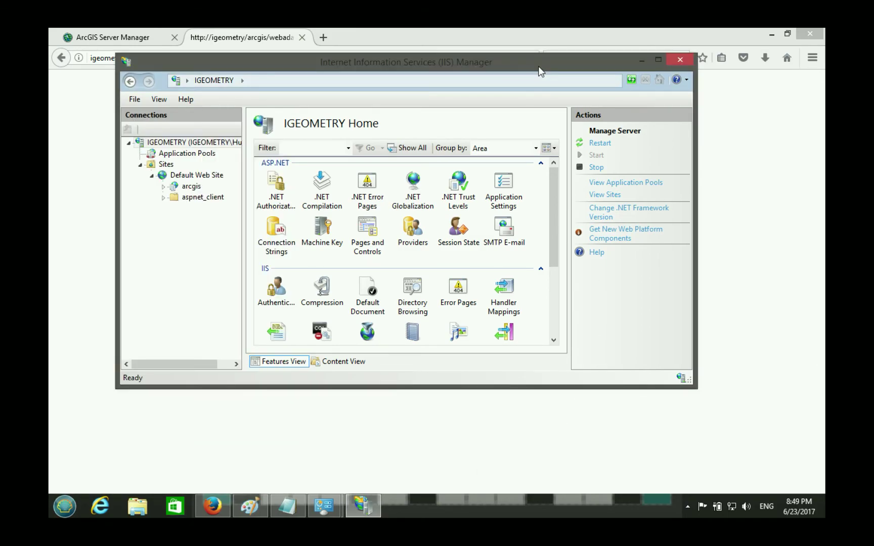
pyautogui.click(642, 60)
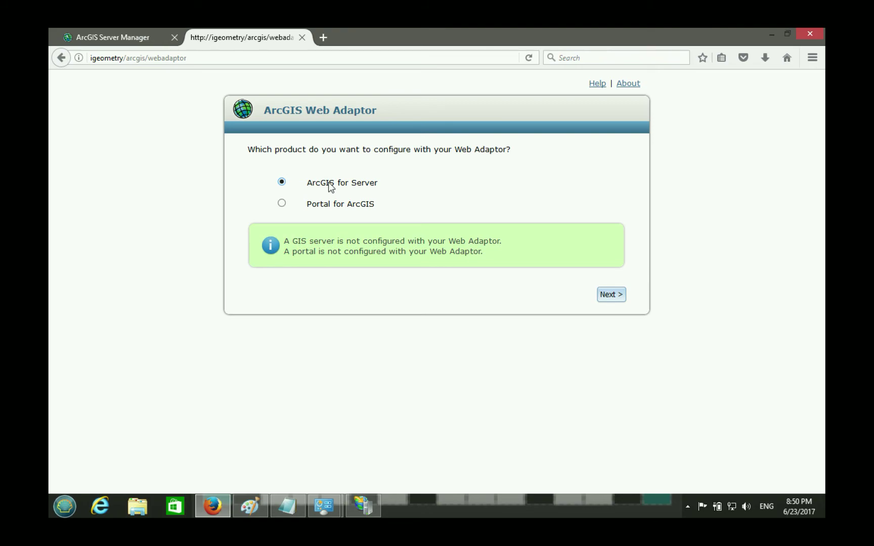
# - Highlight the 'GIS server not configured' message, compare with the Paint port diagram, and continue
pyautogui.moveTo(286, 242); pyautogui.dragTo(453, 250)
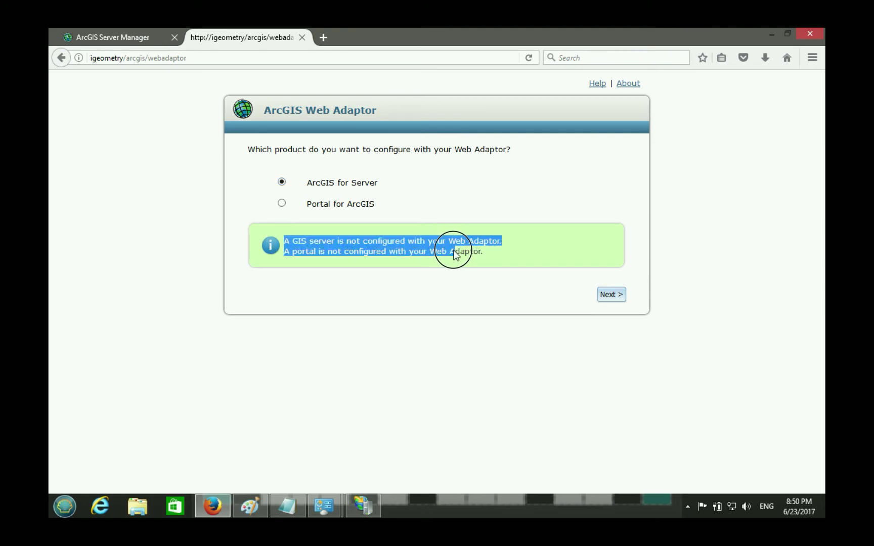
pyautogui.click(462, 251)
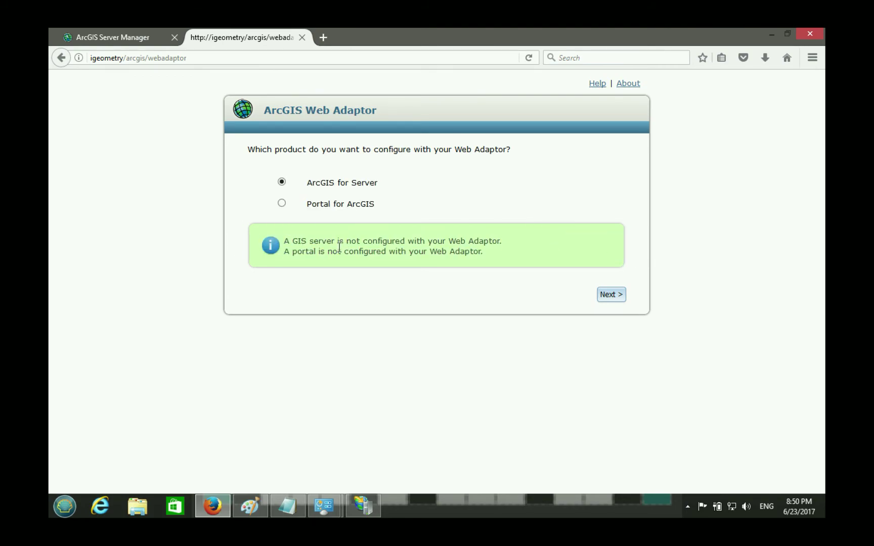
pyautogui.moveTo(286, 242)
pyautogui.mouseDown()
pyautogui.moveTo(336, 245)
pyautogui.moveTo(285, 248)
pyautogui.moveTo(292, 244)
pyautogui.mouseUp()
pyautogui.doubleClick(293, 243)
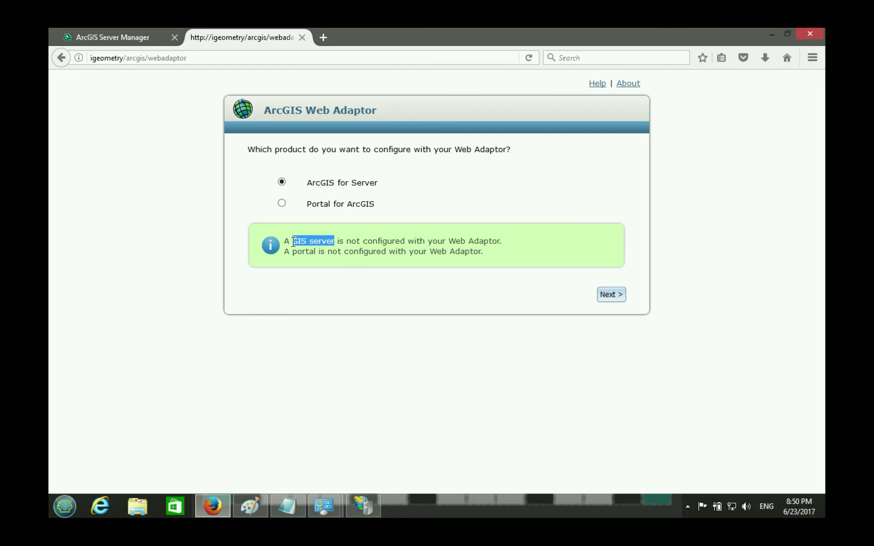
pyautogui.click(265, 515)
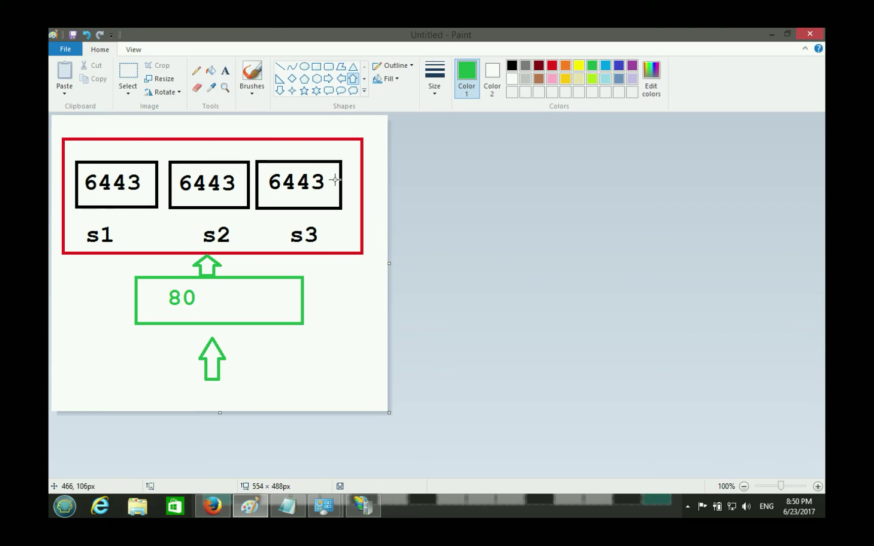
pyautogui.click(250, 509)
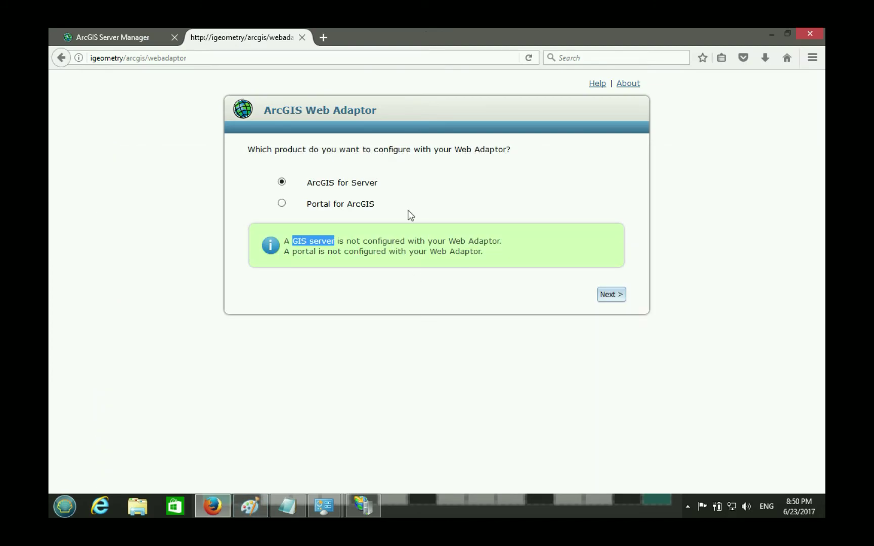
pyautogui.click(353, 185)
pyautogui.click(612, 295)
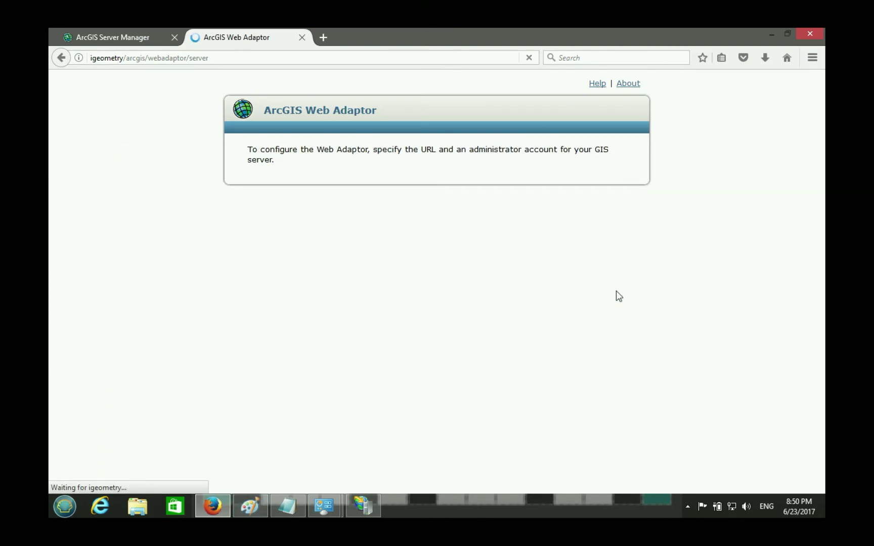
pyautogui.click(518, 182)
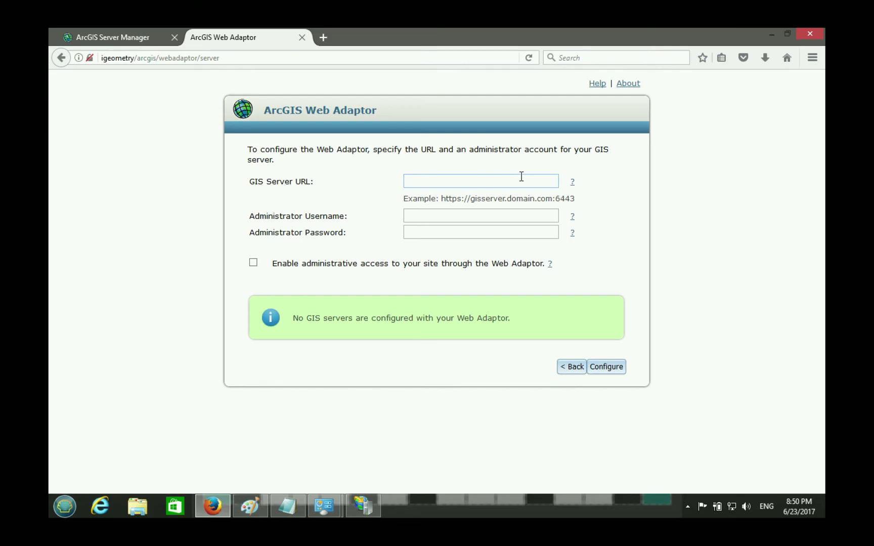
pyautogui.write('https://igeometry:6443')
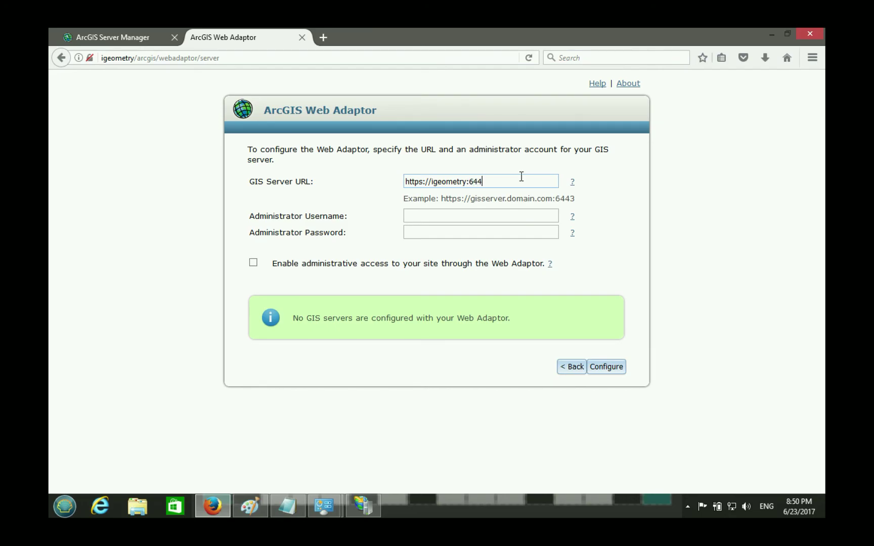
pyautogui.click(482, 219)
pyautogui.write('siteadmin')
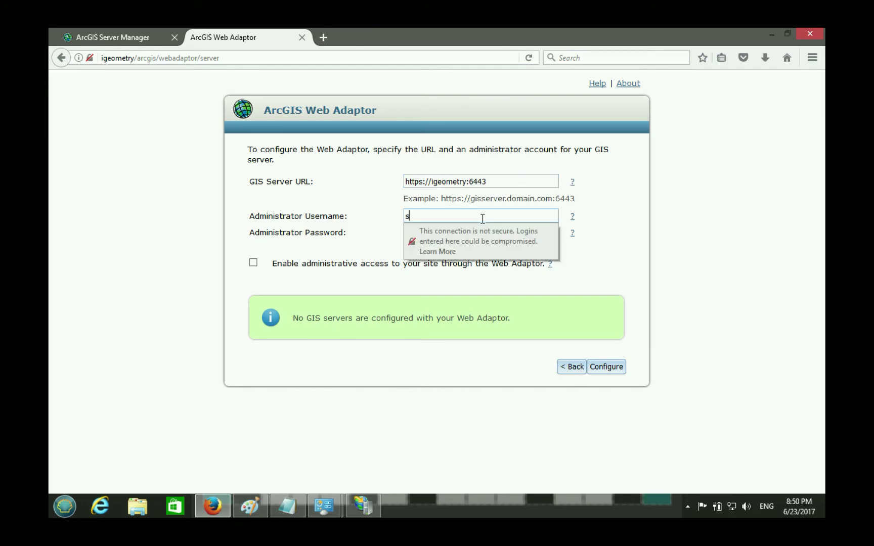
pyautogui.press('Tab')
pyautogui.press('Tab')
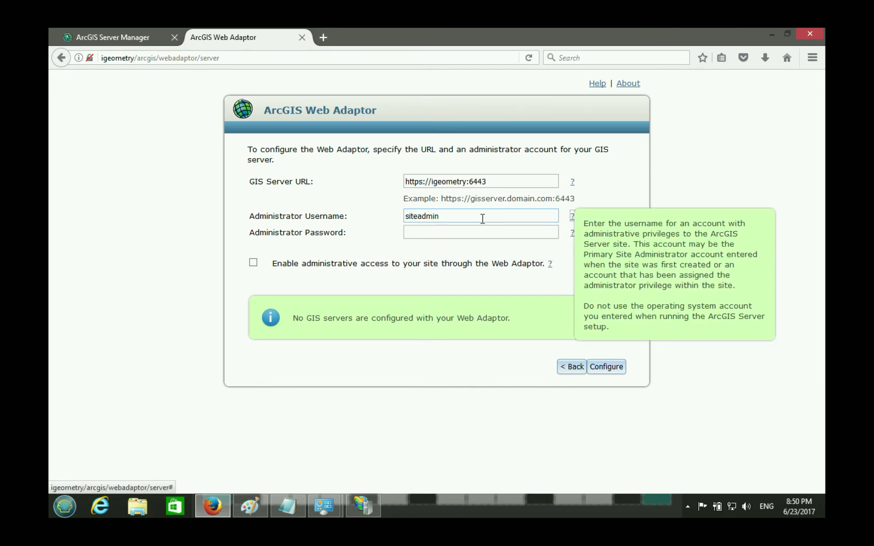
pyautogui.write('********')
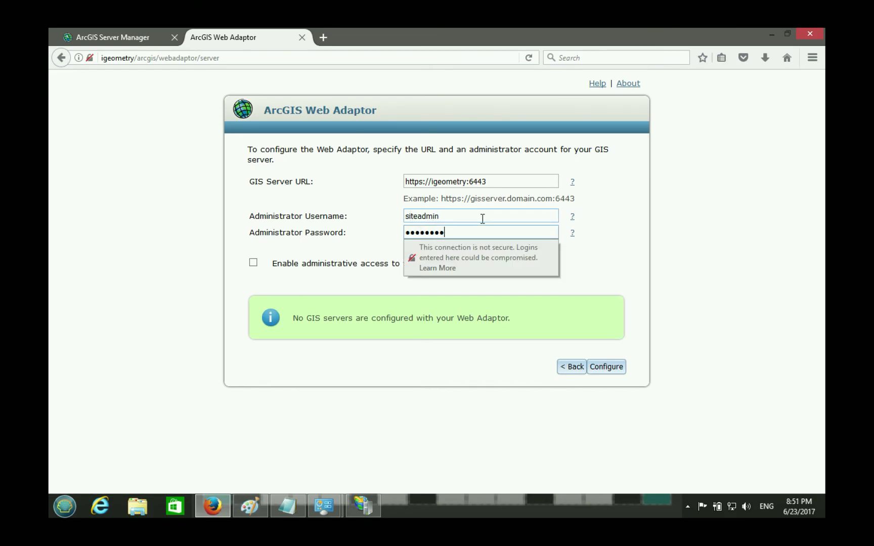
pyautogui.click(303, 218)
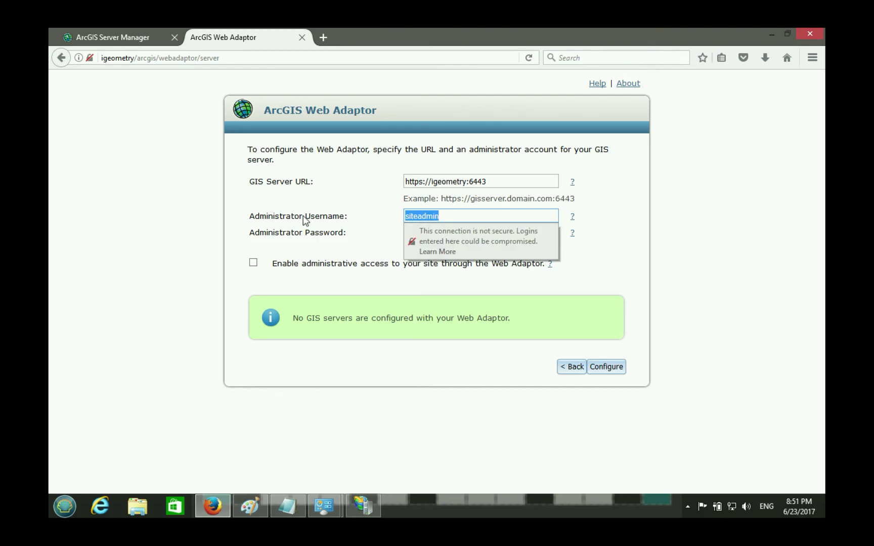
pyautogui.click(353, 223)
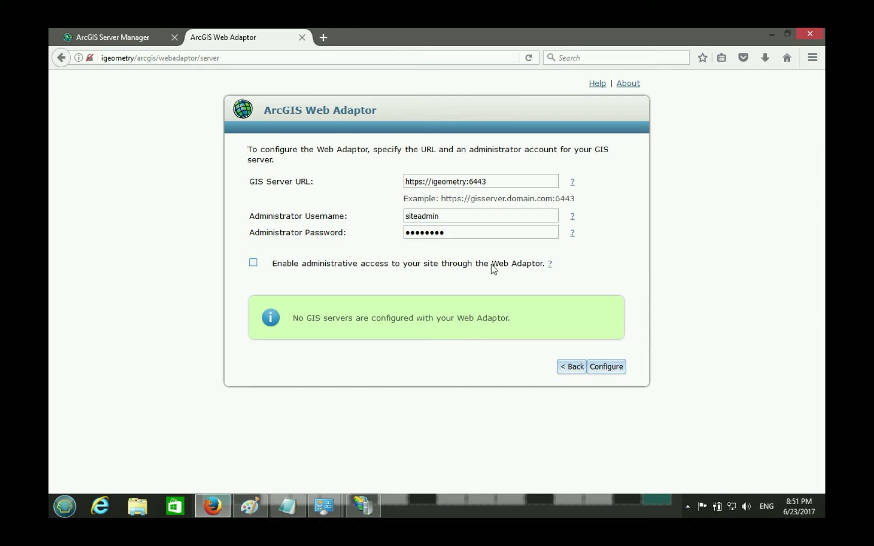
# - Enable administrative access to the site through the Web Adaptor
pyautogui.click(253, 262)
pyautogui.doubleClick(292, 58)
pyautogui.click(302, 58)
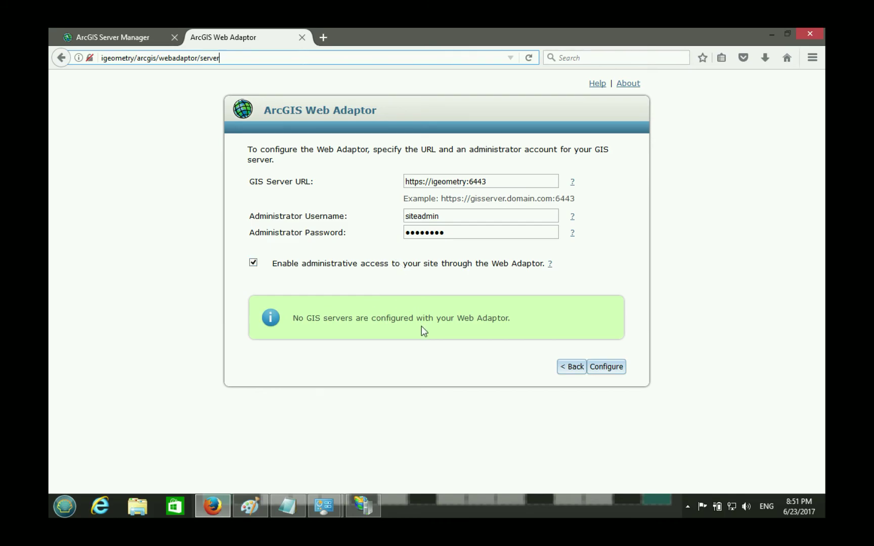
pyautogui.click(212, 506)
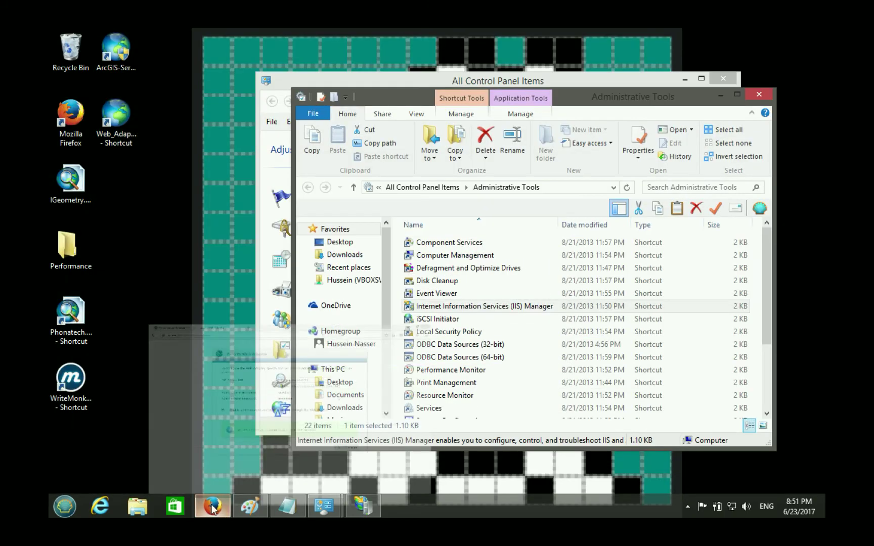
pyautogui.click(212, 506)
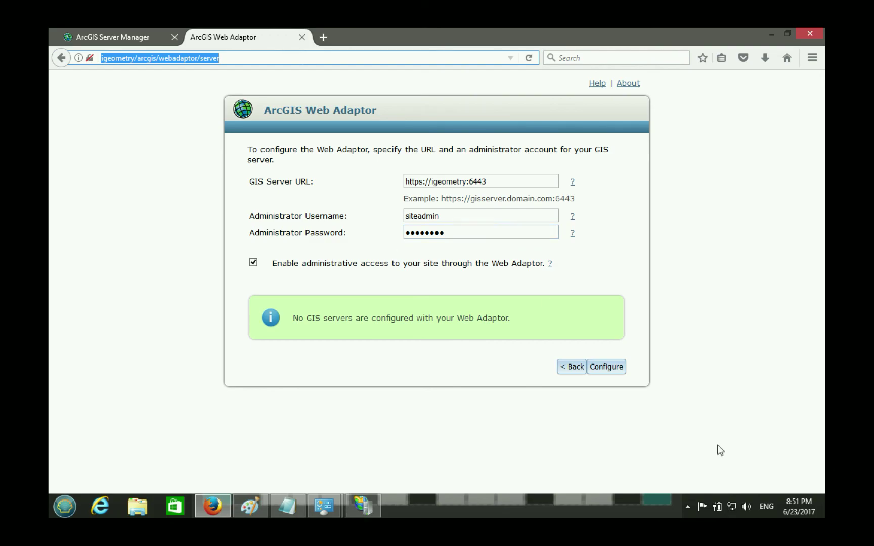
# - Submit the Web Adaptor configuration, save the login, and review the IGEOMETRY.FIOS-ROUTER.HOME configured message
pyautogui.click(609, 367)
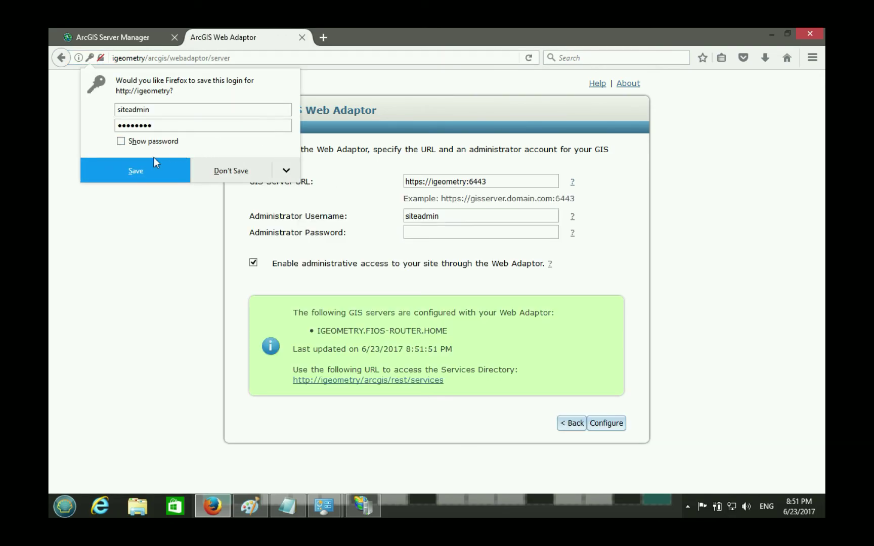
pyautogui.click(136, 171)
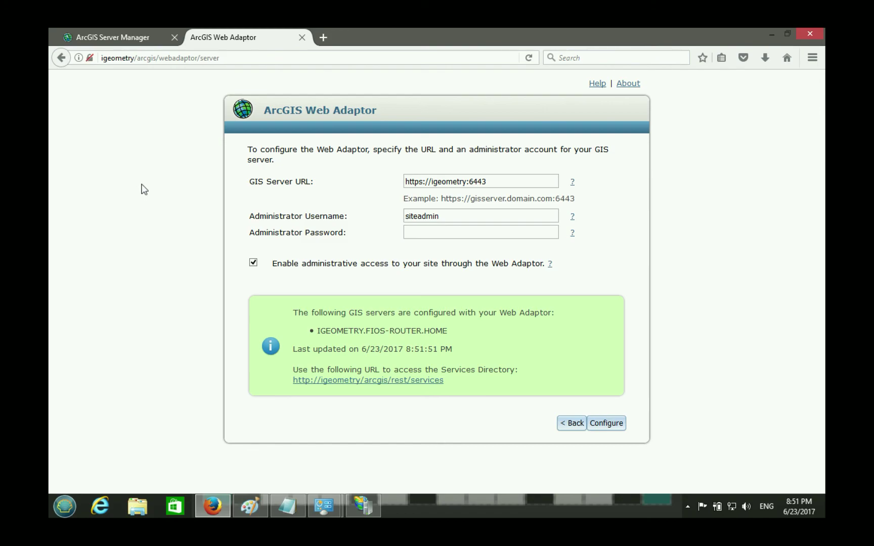
pyautogui.moveTo(317, 331); pyautogui.dragTo(489, 334)
pyautogui.click(488, 334)
pyautogui.moveTo(363, 332); pyautogui.dragTo(425, 334)
pyautogui.click(456, 330)
pyautogui.moveTo(279, 307); pyautogui.dragTo(499, 371)
pyautogui.click(499, 371)
pyautogui.click(185, 58)
pyautogui.click(323, 38)
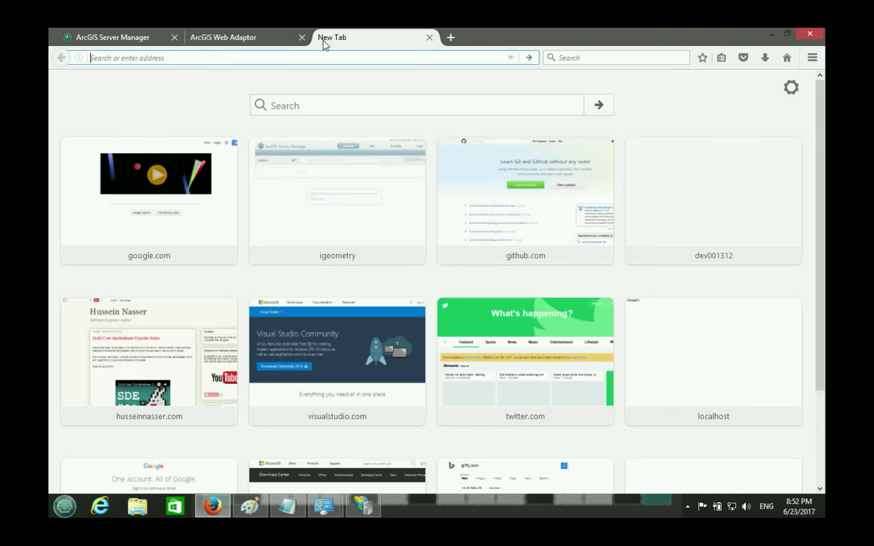
pyautogui.write('http://igeometry')
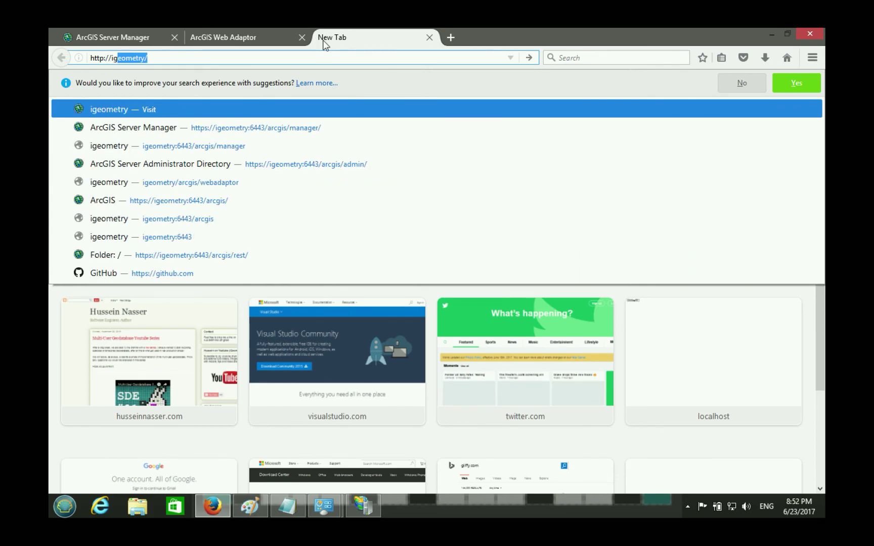
pyautogui.write('/arcgis/')
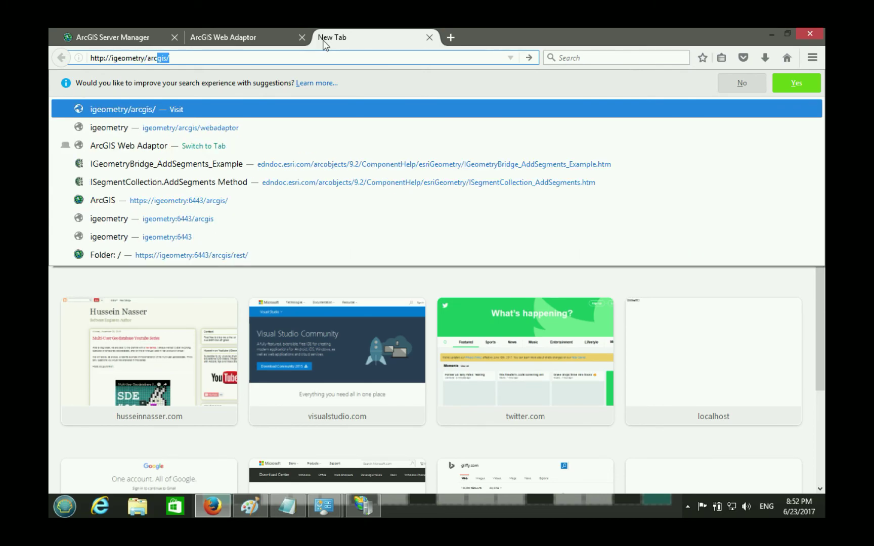
pyautogui.write('manager/')
pyautogui.press('Return')
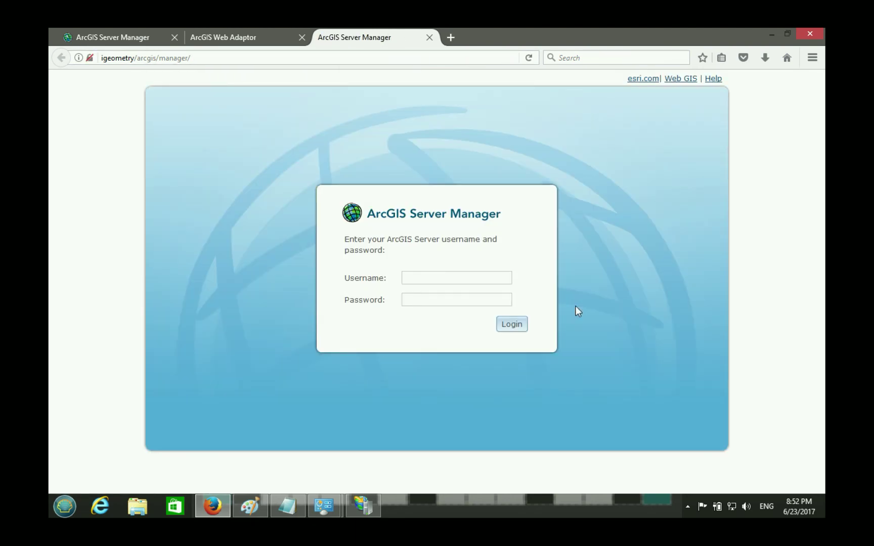
# - Sign in to Server Manager with the site administrator username and password
pyautogui.click(444, 280)
pyautogui.press('Tab')
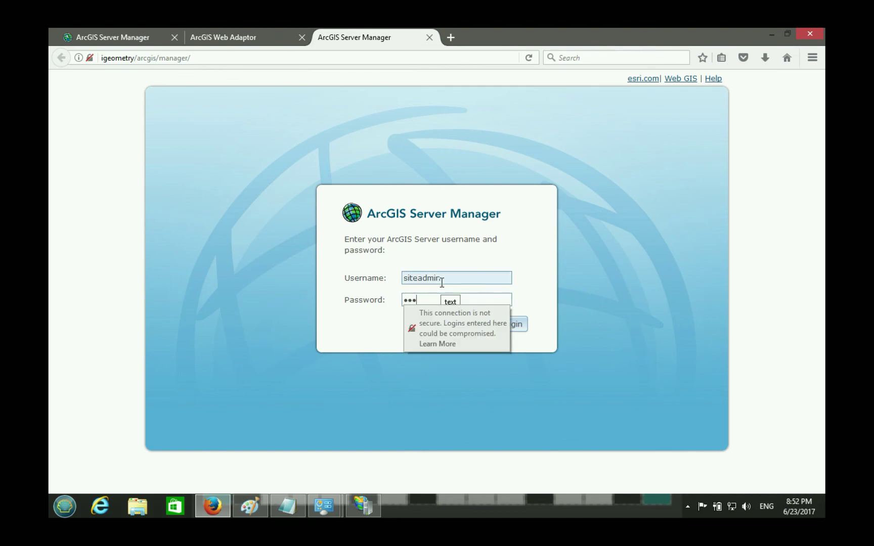
pyautogui.press('Return')
pyautogui.click(179, 59)
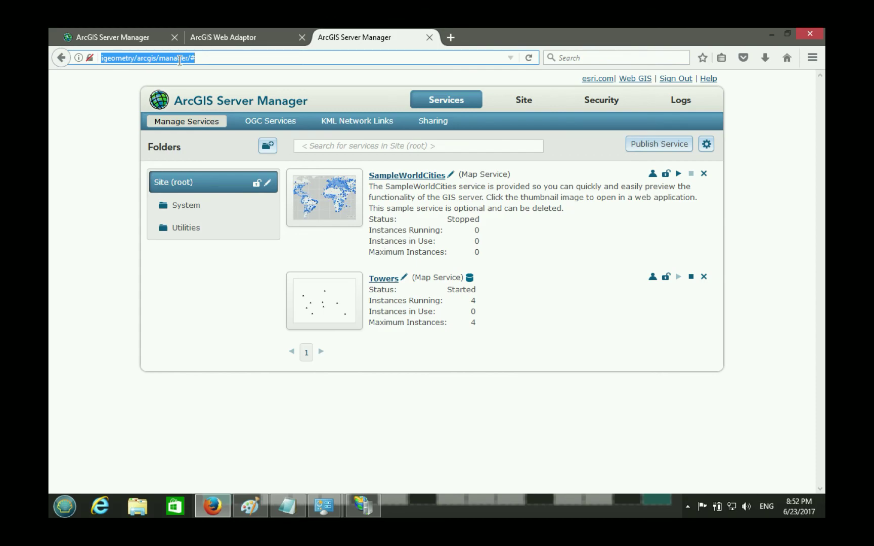
# - Open the Towers service and view its Capabilities, showing REST and SOAP URLs without port 6443
pyautogui.click(385, 280)
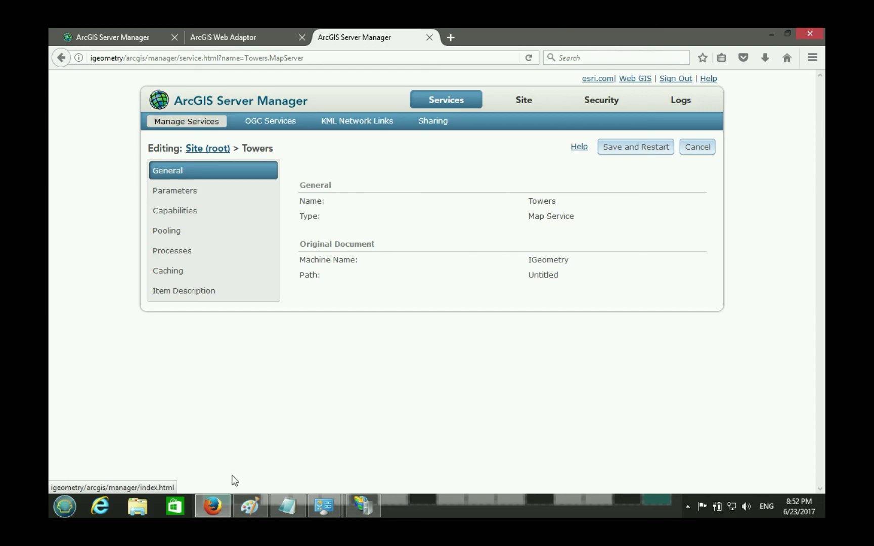
pyautogui.click(215, 503)
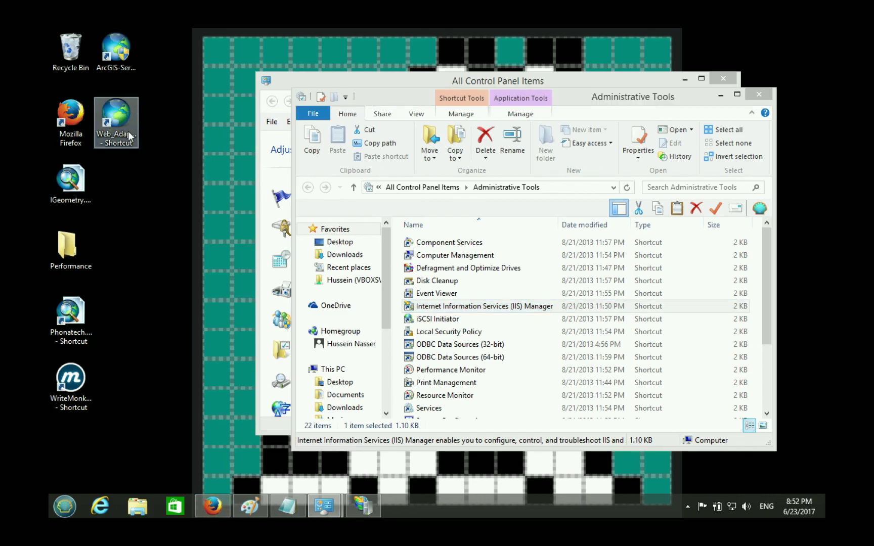
pyautogui.click(105, 164)
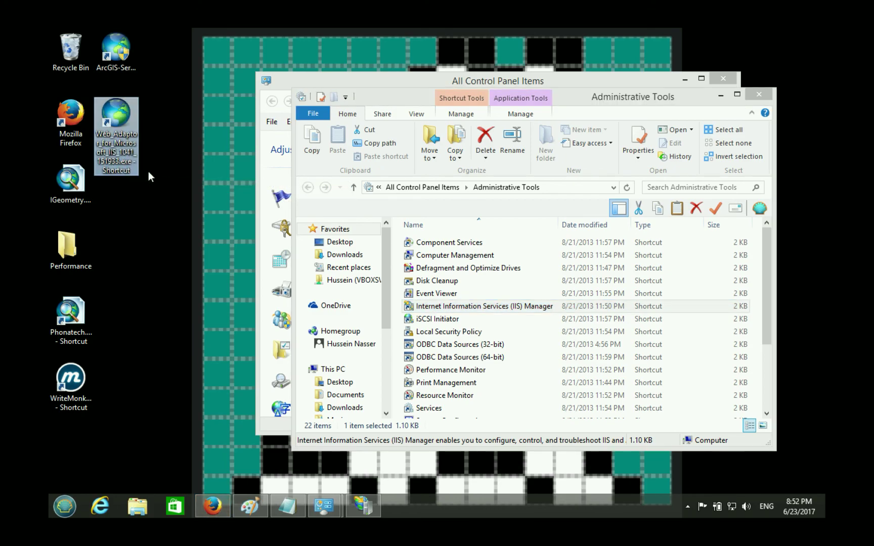
pyautogui.click(212, 508)
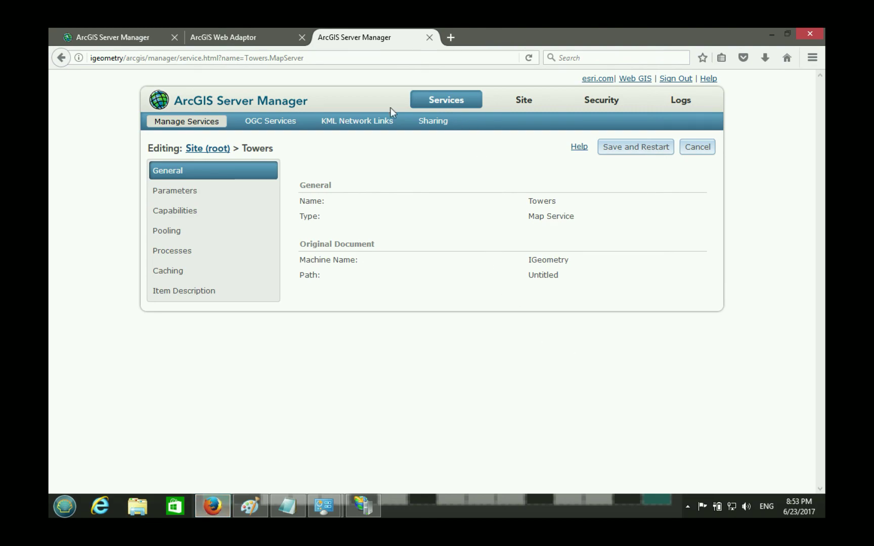
pyautogui.click(192, 186)
pyautogui.click(187, 207)
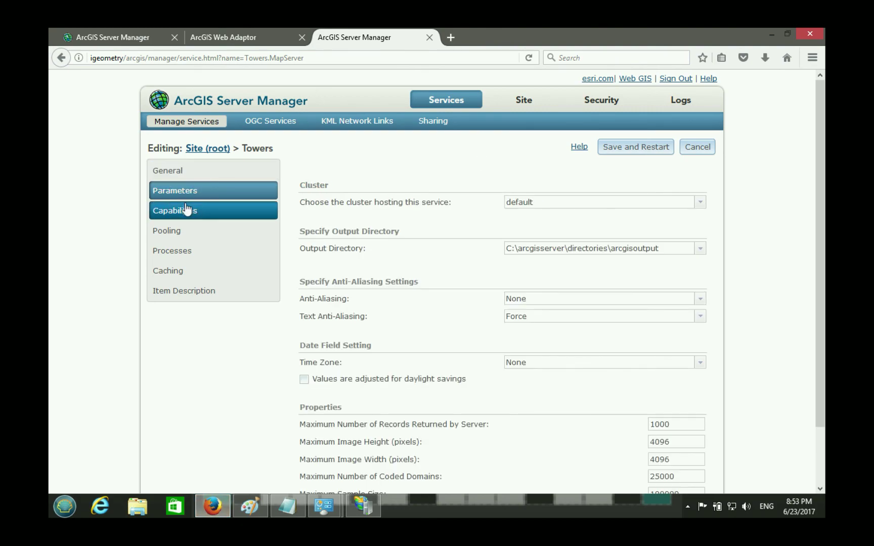
# - Compare the Towers, port 6443 Manager and Web Adaptor tabs, ending on the Web Adaptor configuration page
pyautogui.click(264, 34)
pyautogui.click(362, 39)
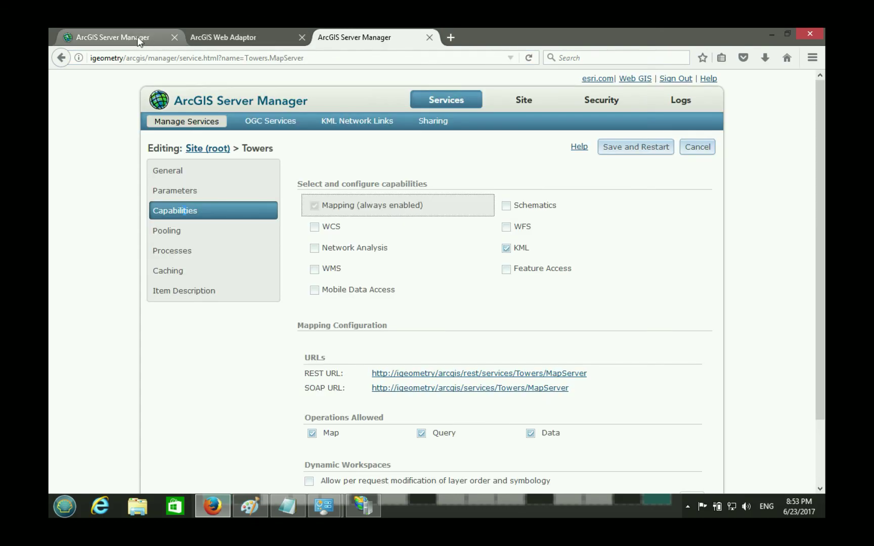
pyautogui.click(142, 36)
pyautogui.click(267, 39)
pyautogui.click(377, 38)
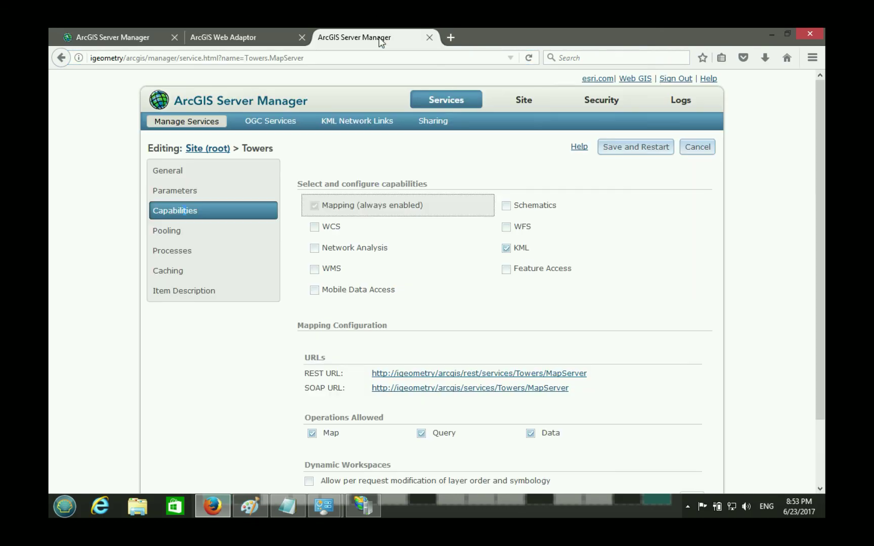
pyautogui.click(248, 38)
pyautogui.click(125, 37)
pyautogui.click(372, 503)
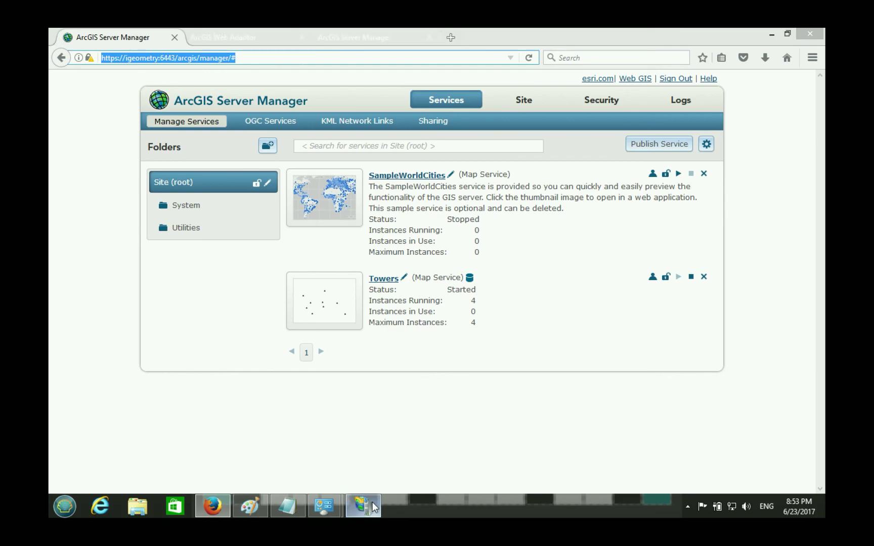
pyautogui.click(373, 504)
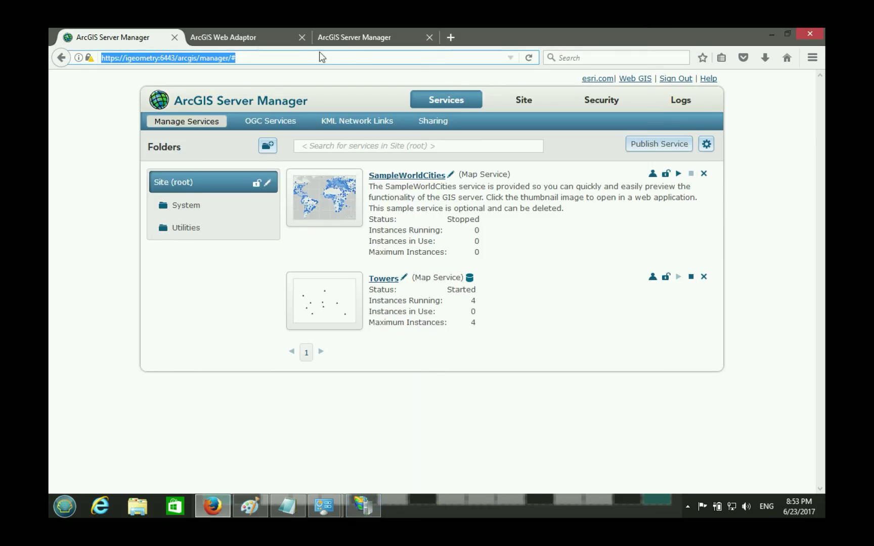
pyautogui.click(354, 36)
pyautogui.click(261, 42)
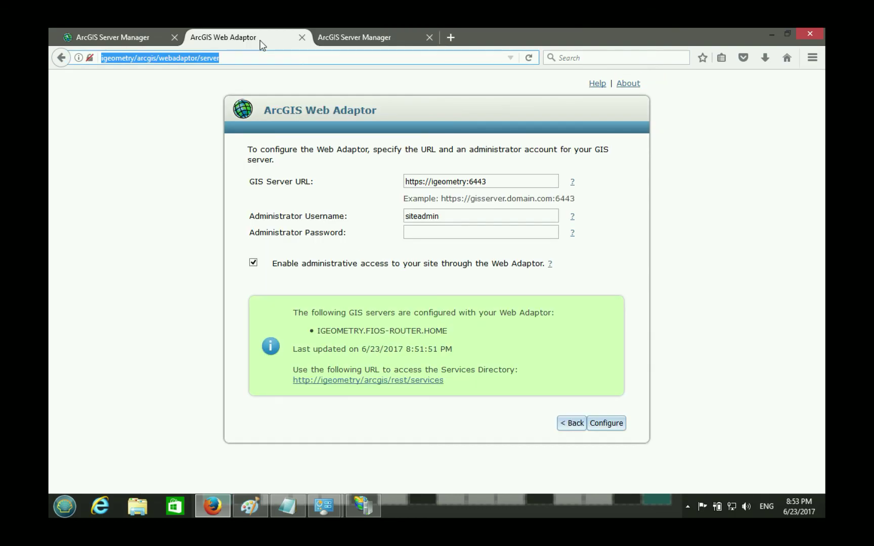